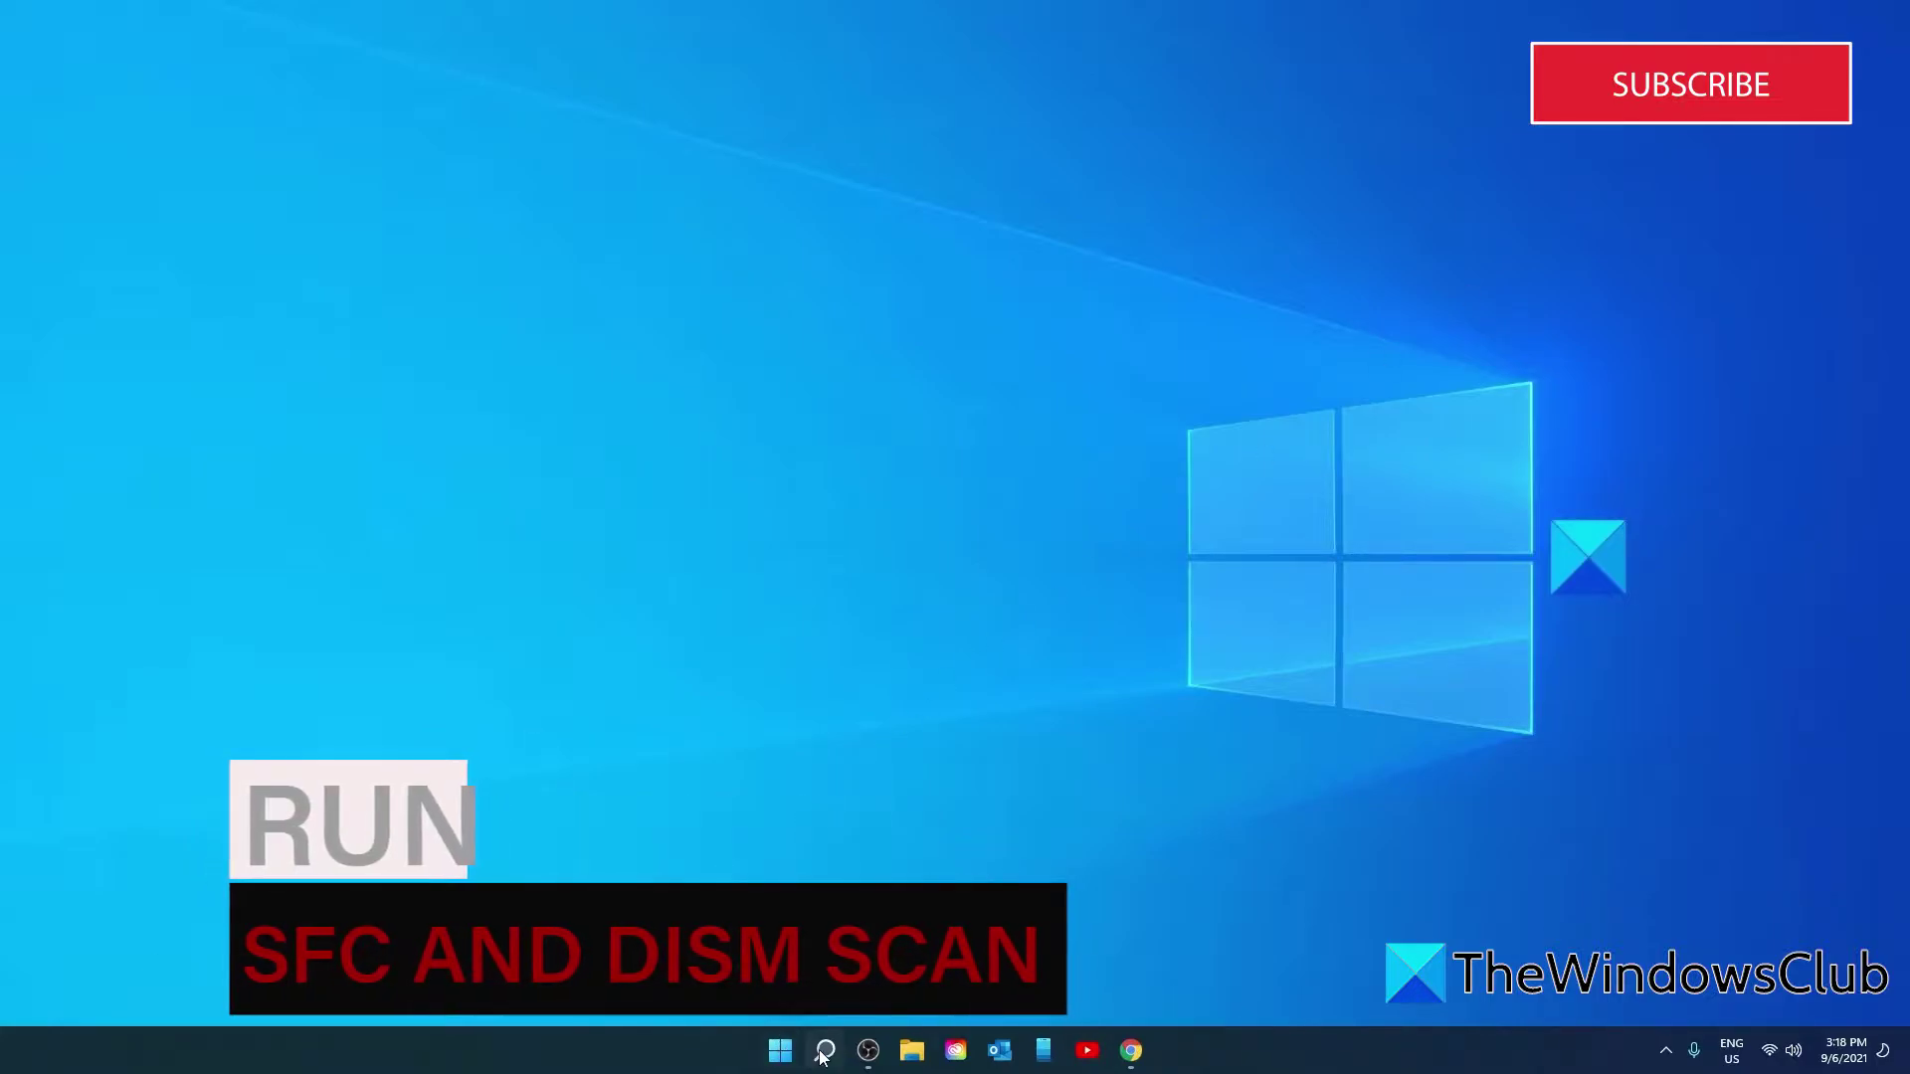
Step: Launch Command Prompt as administrator from Start search and run sfc /scannow
click(779, 1050)
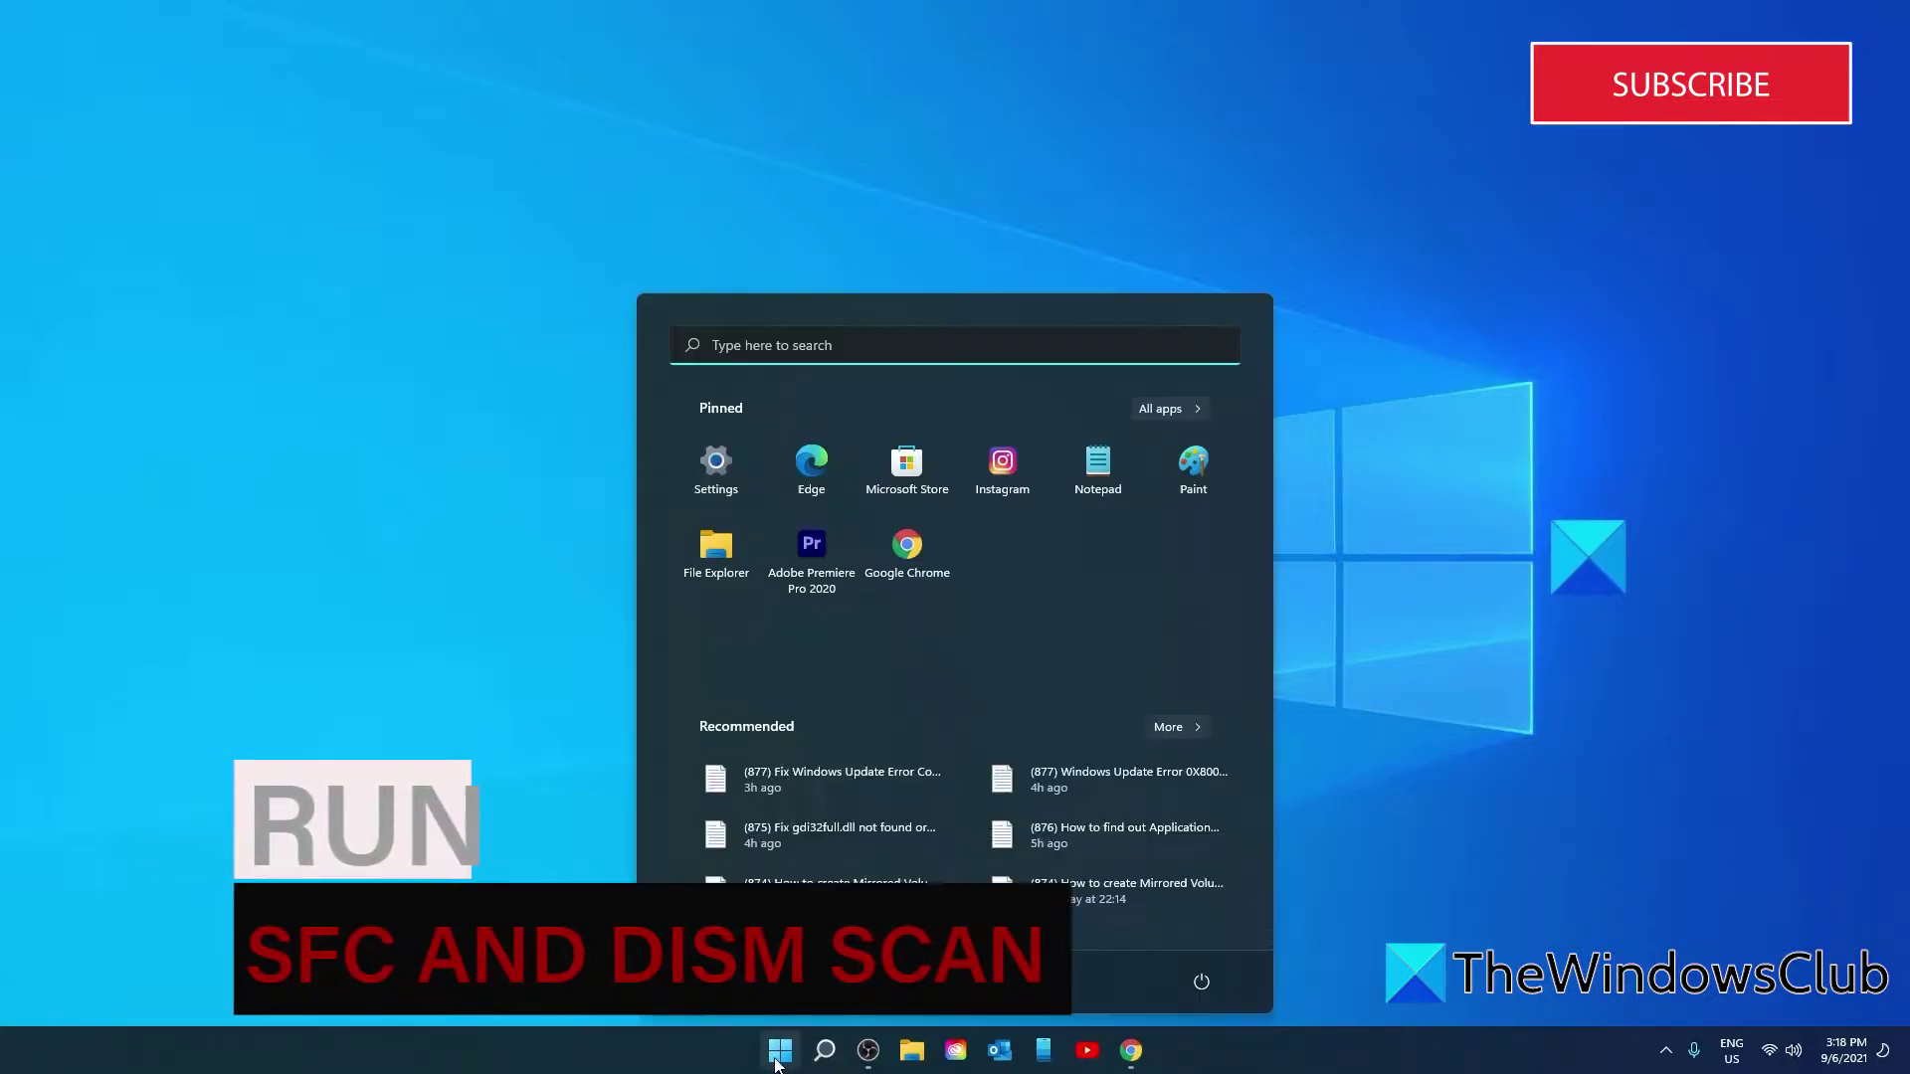
click(769, 345)
text(coom)
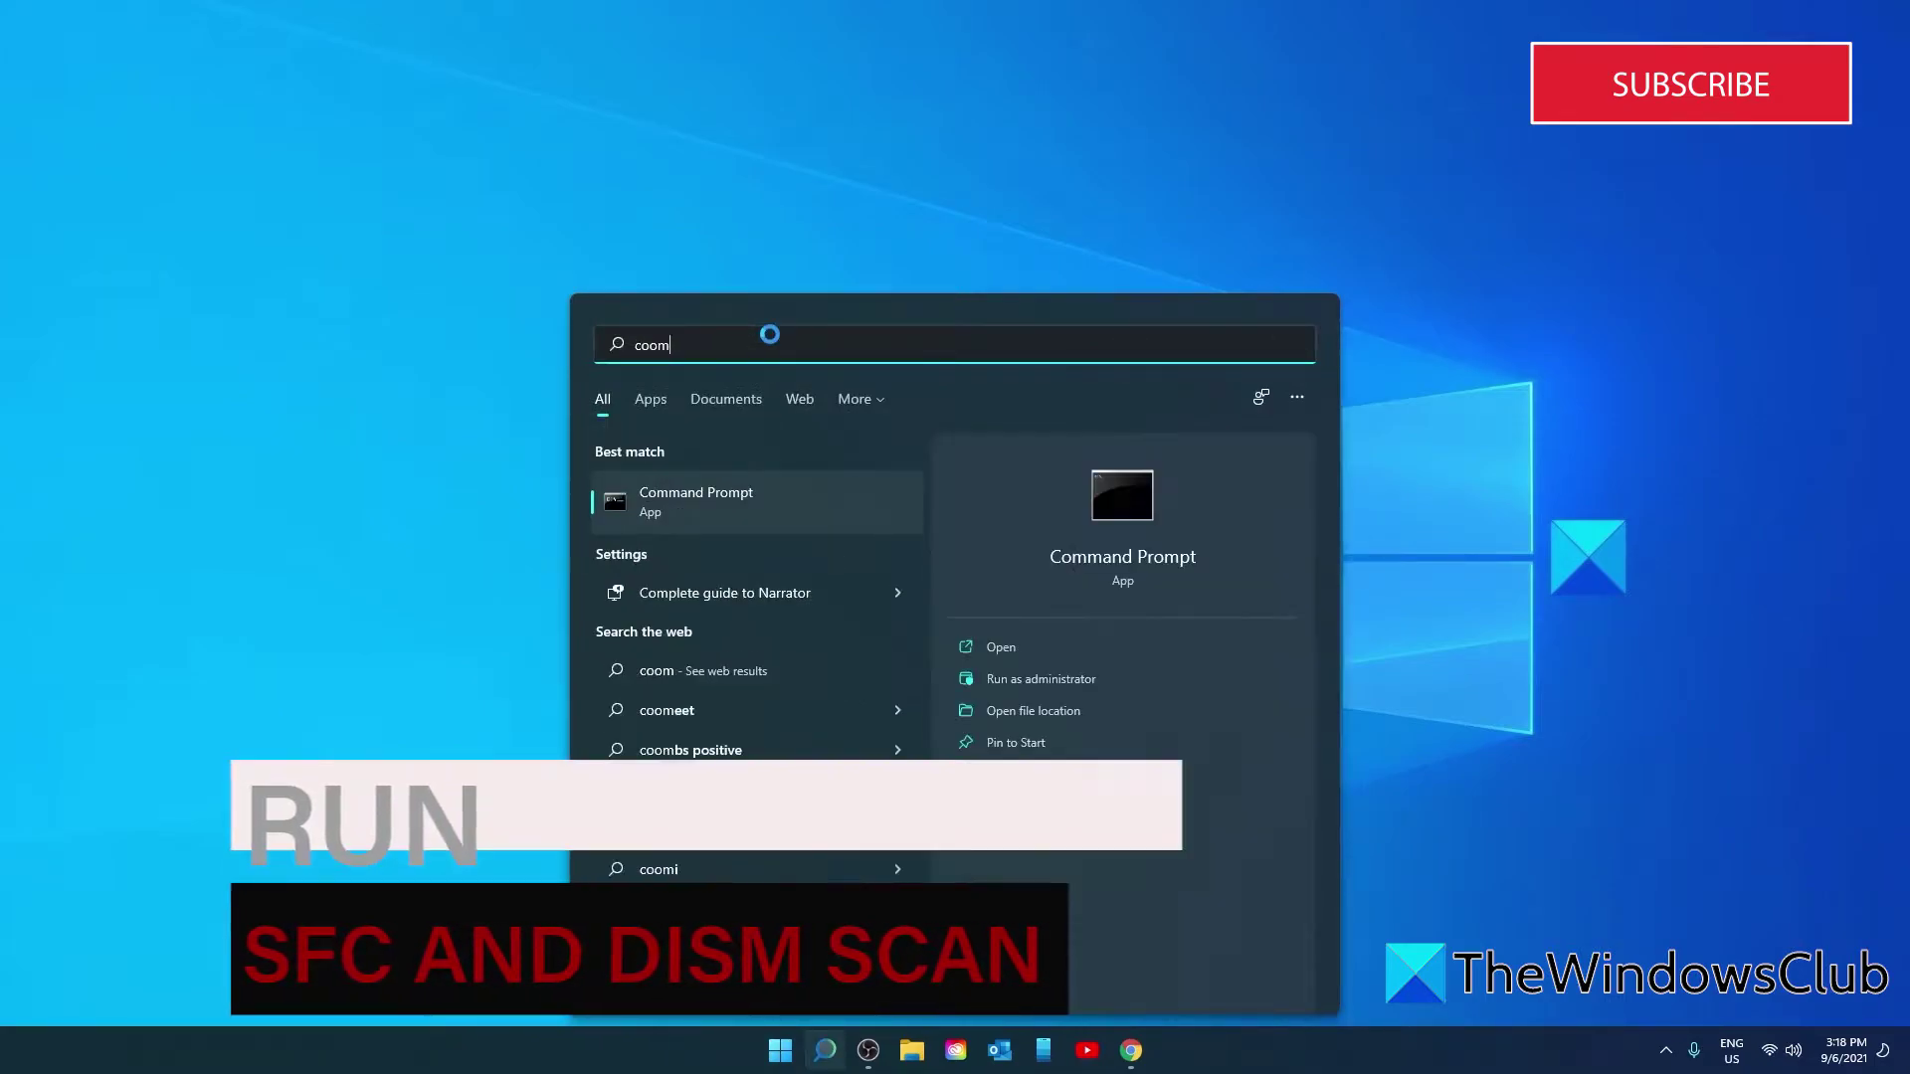
click(998, 679)
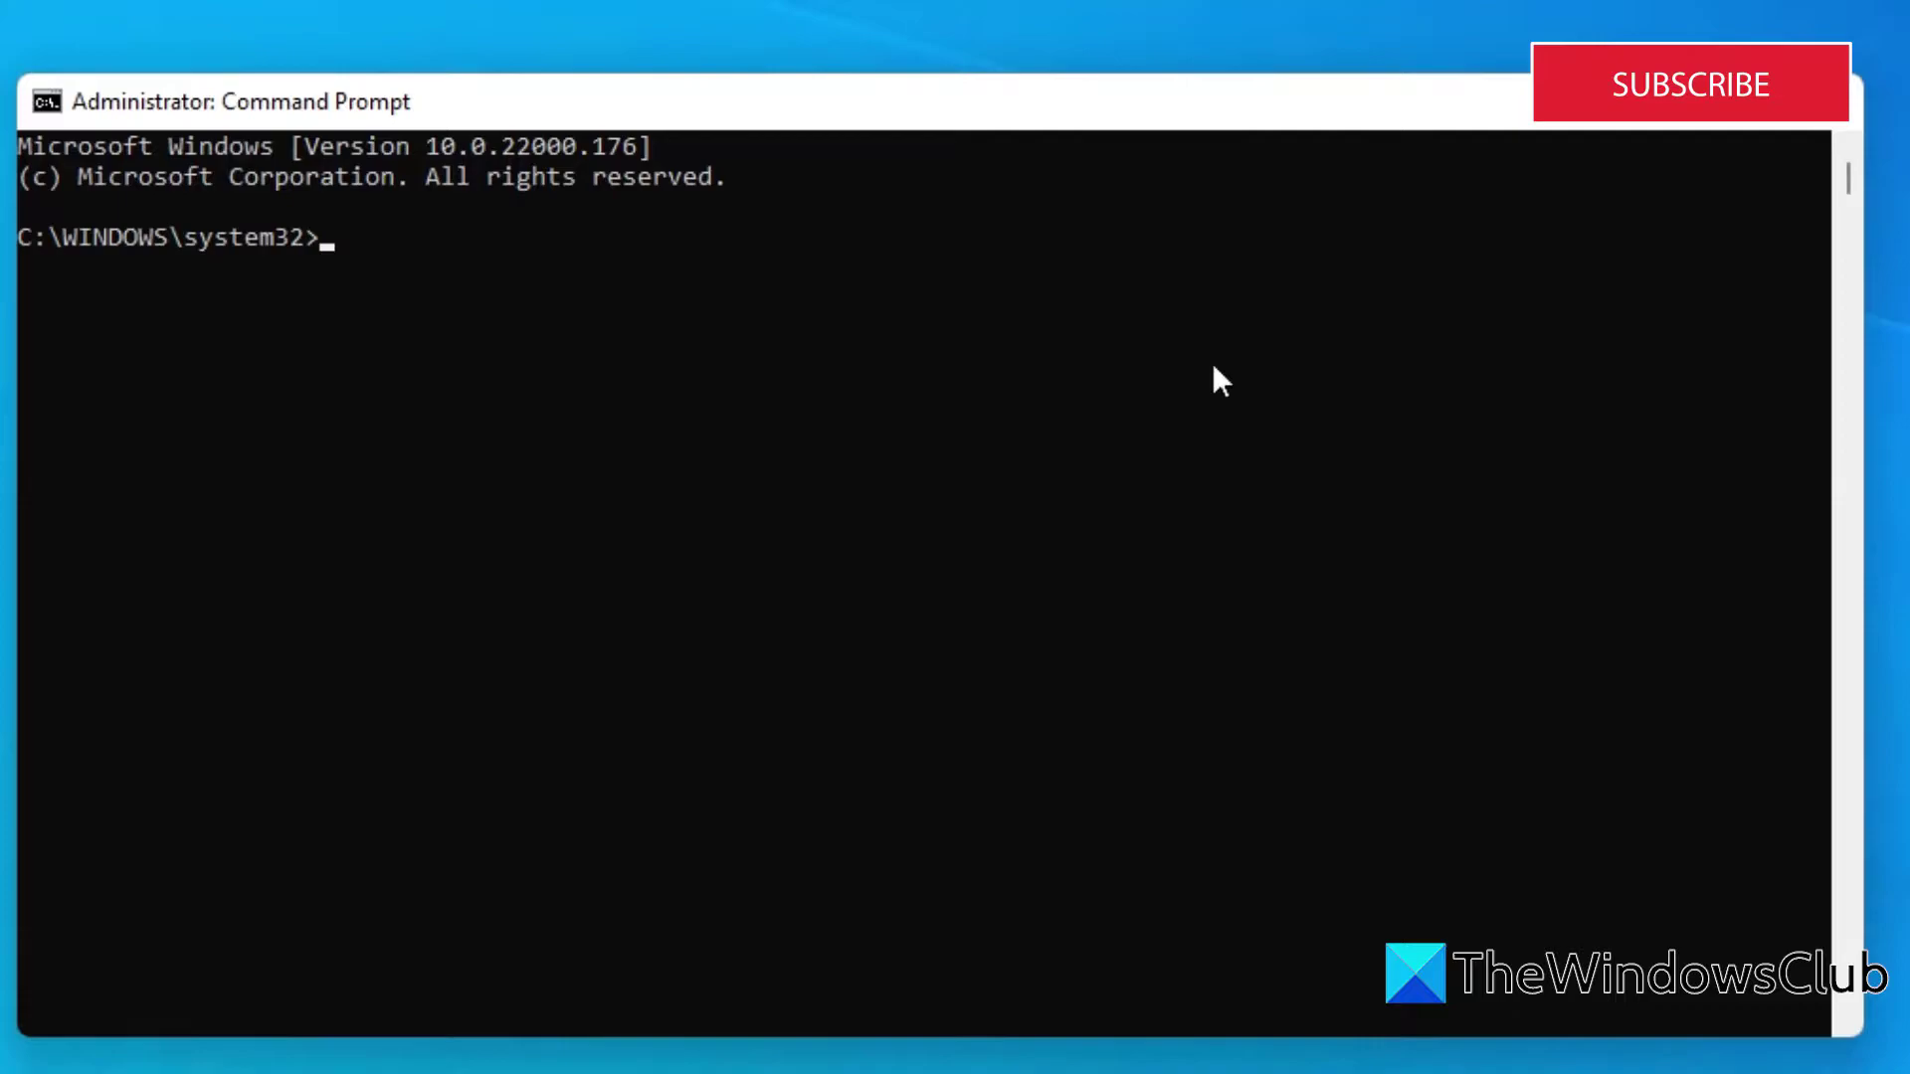
text(sfc )
text(/)
text(scanno)
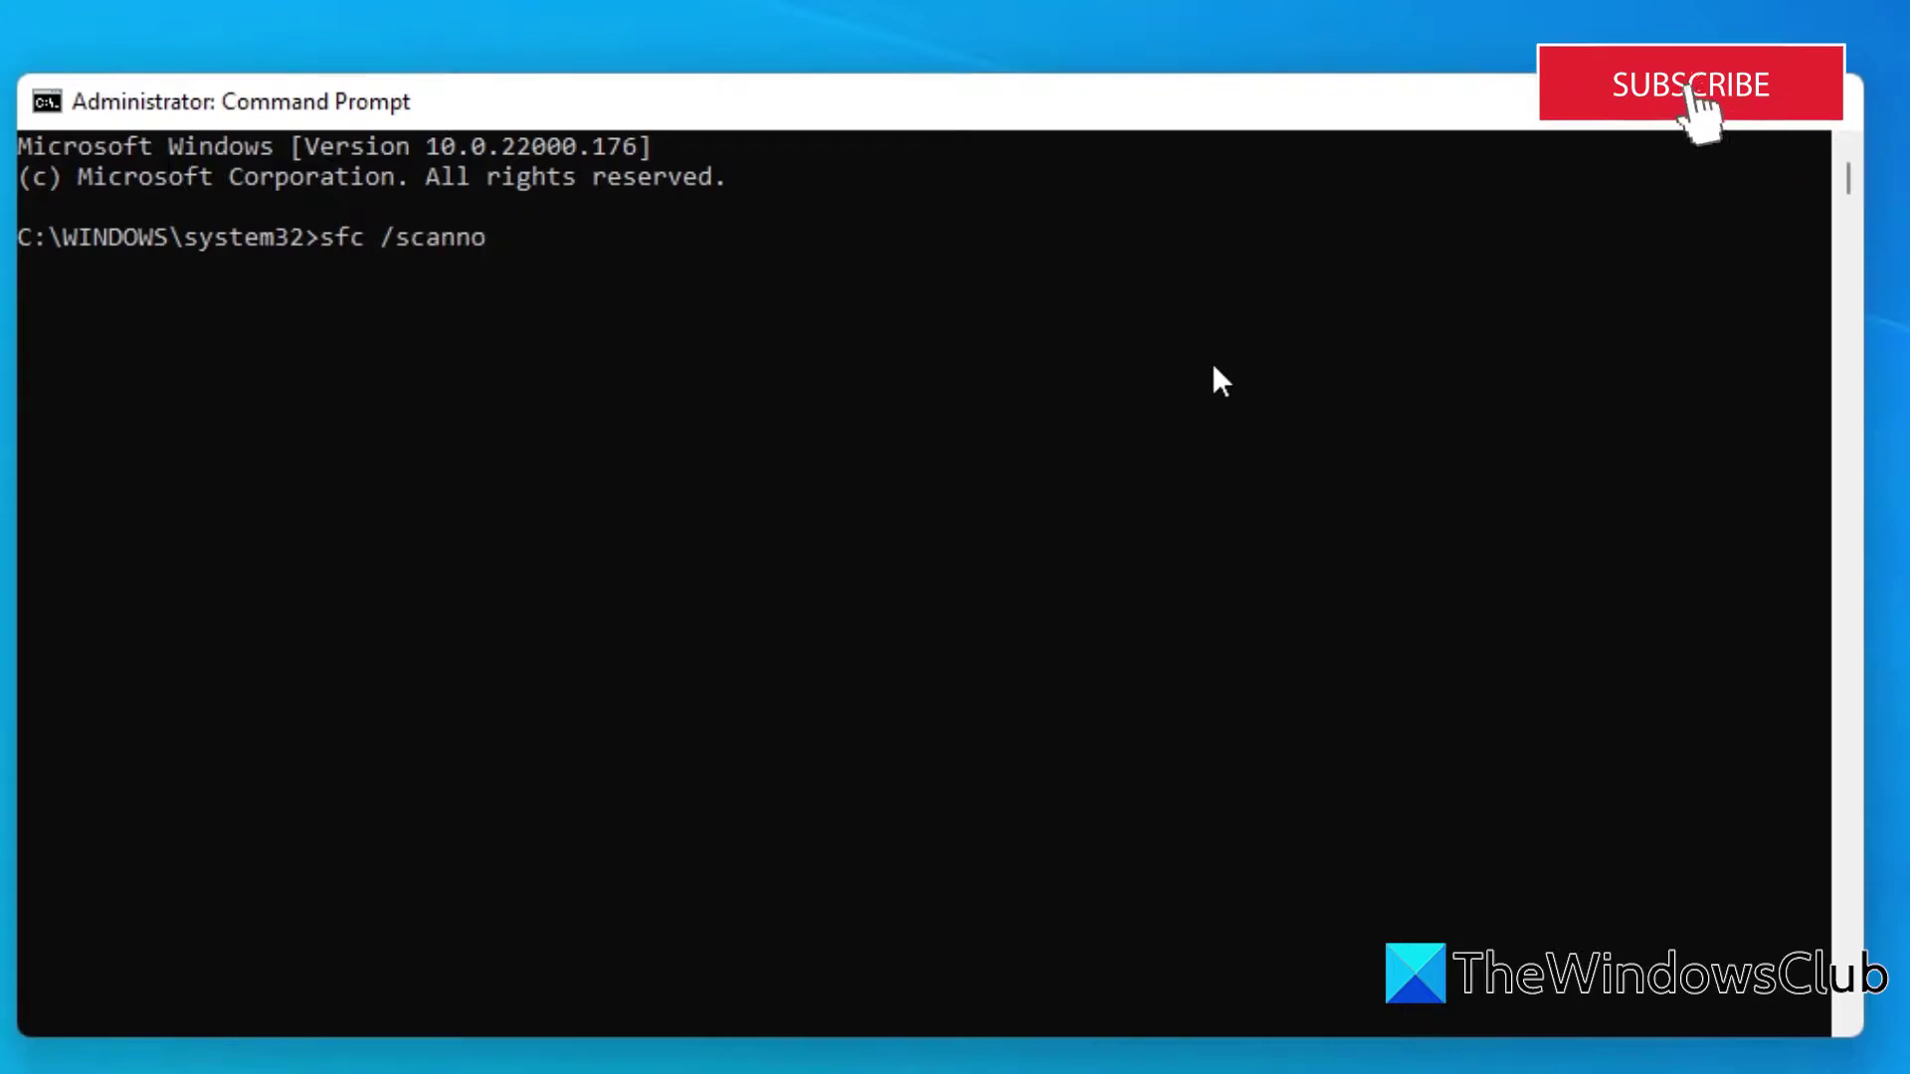
text(w)
key(Return)
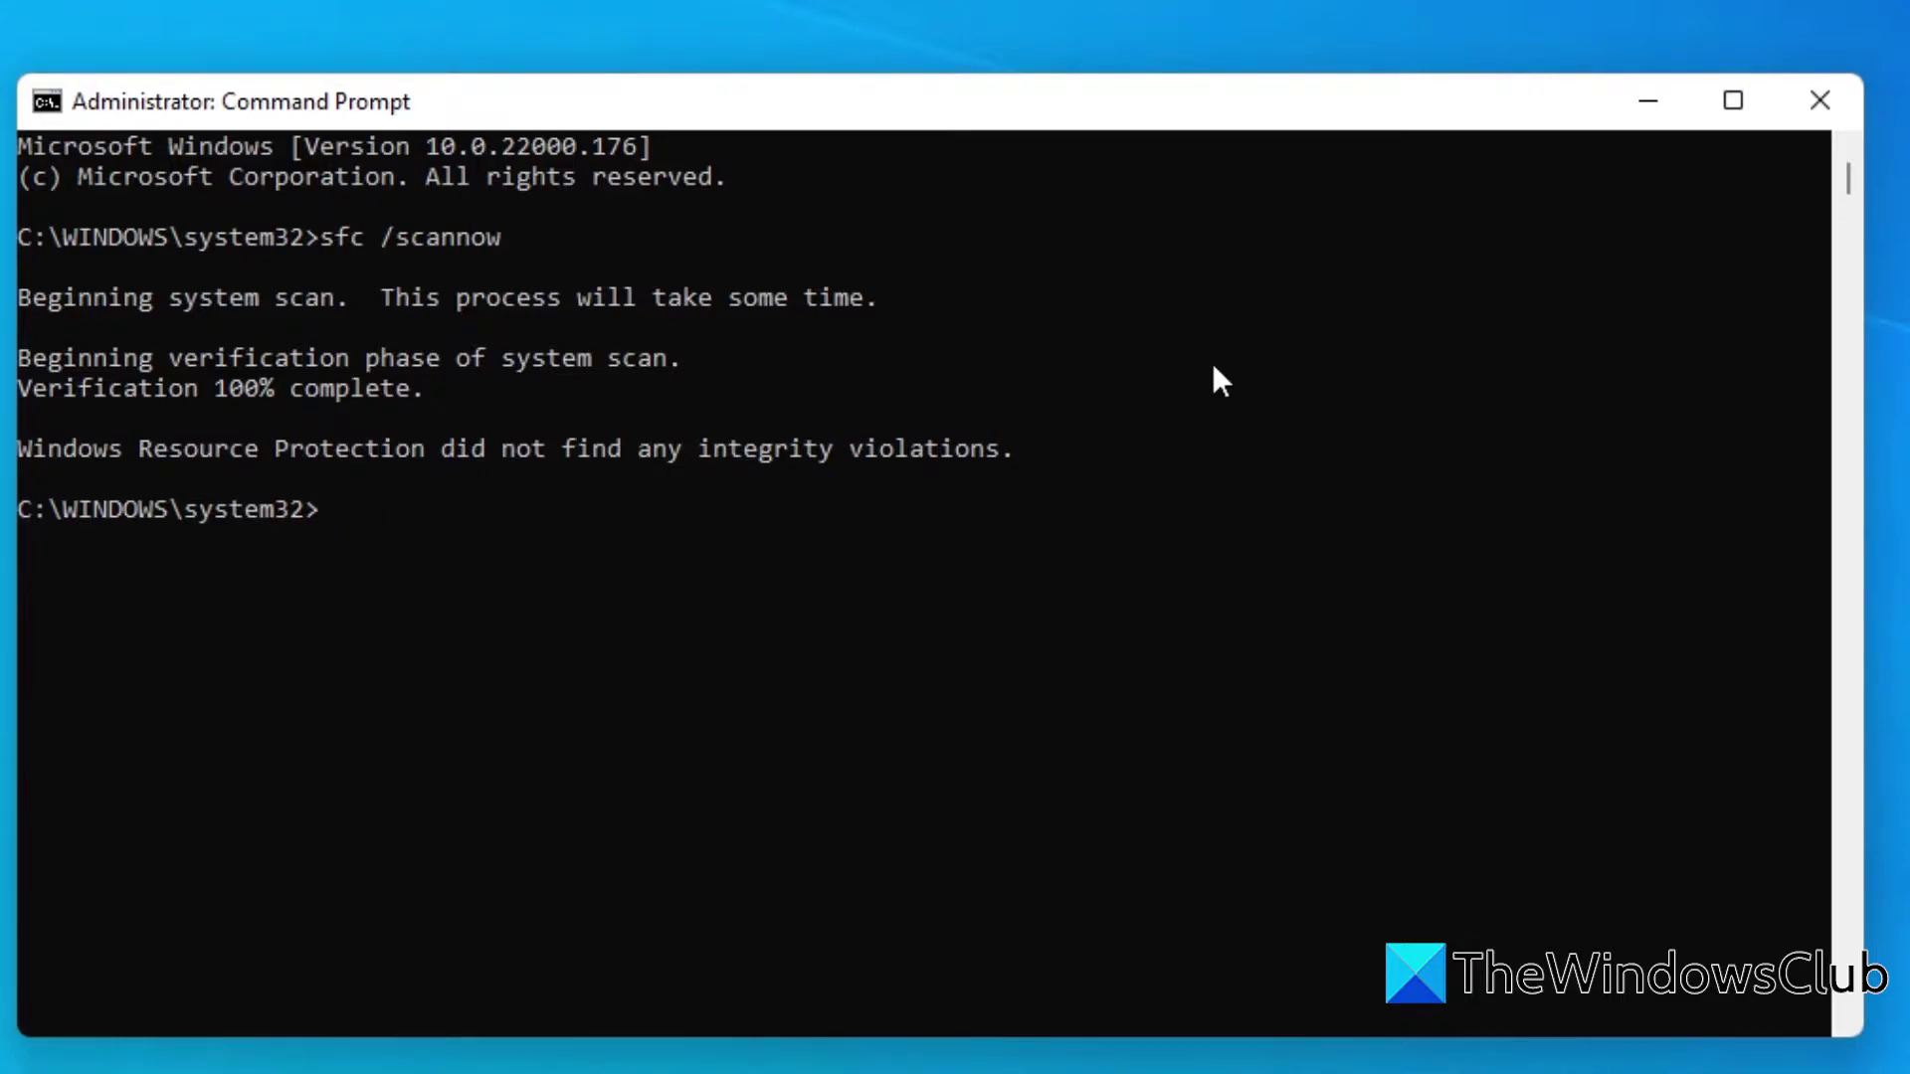
text(dis)
text(m.)
text(exe )
text(/)
text(online)
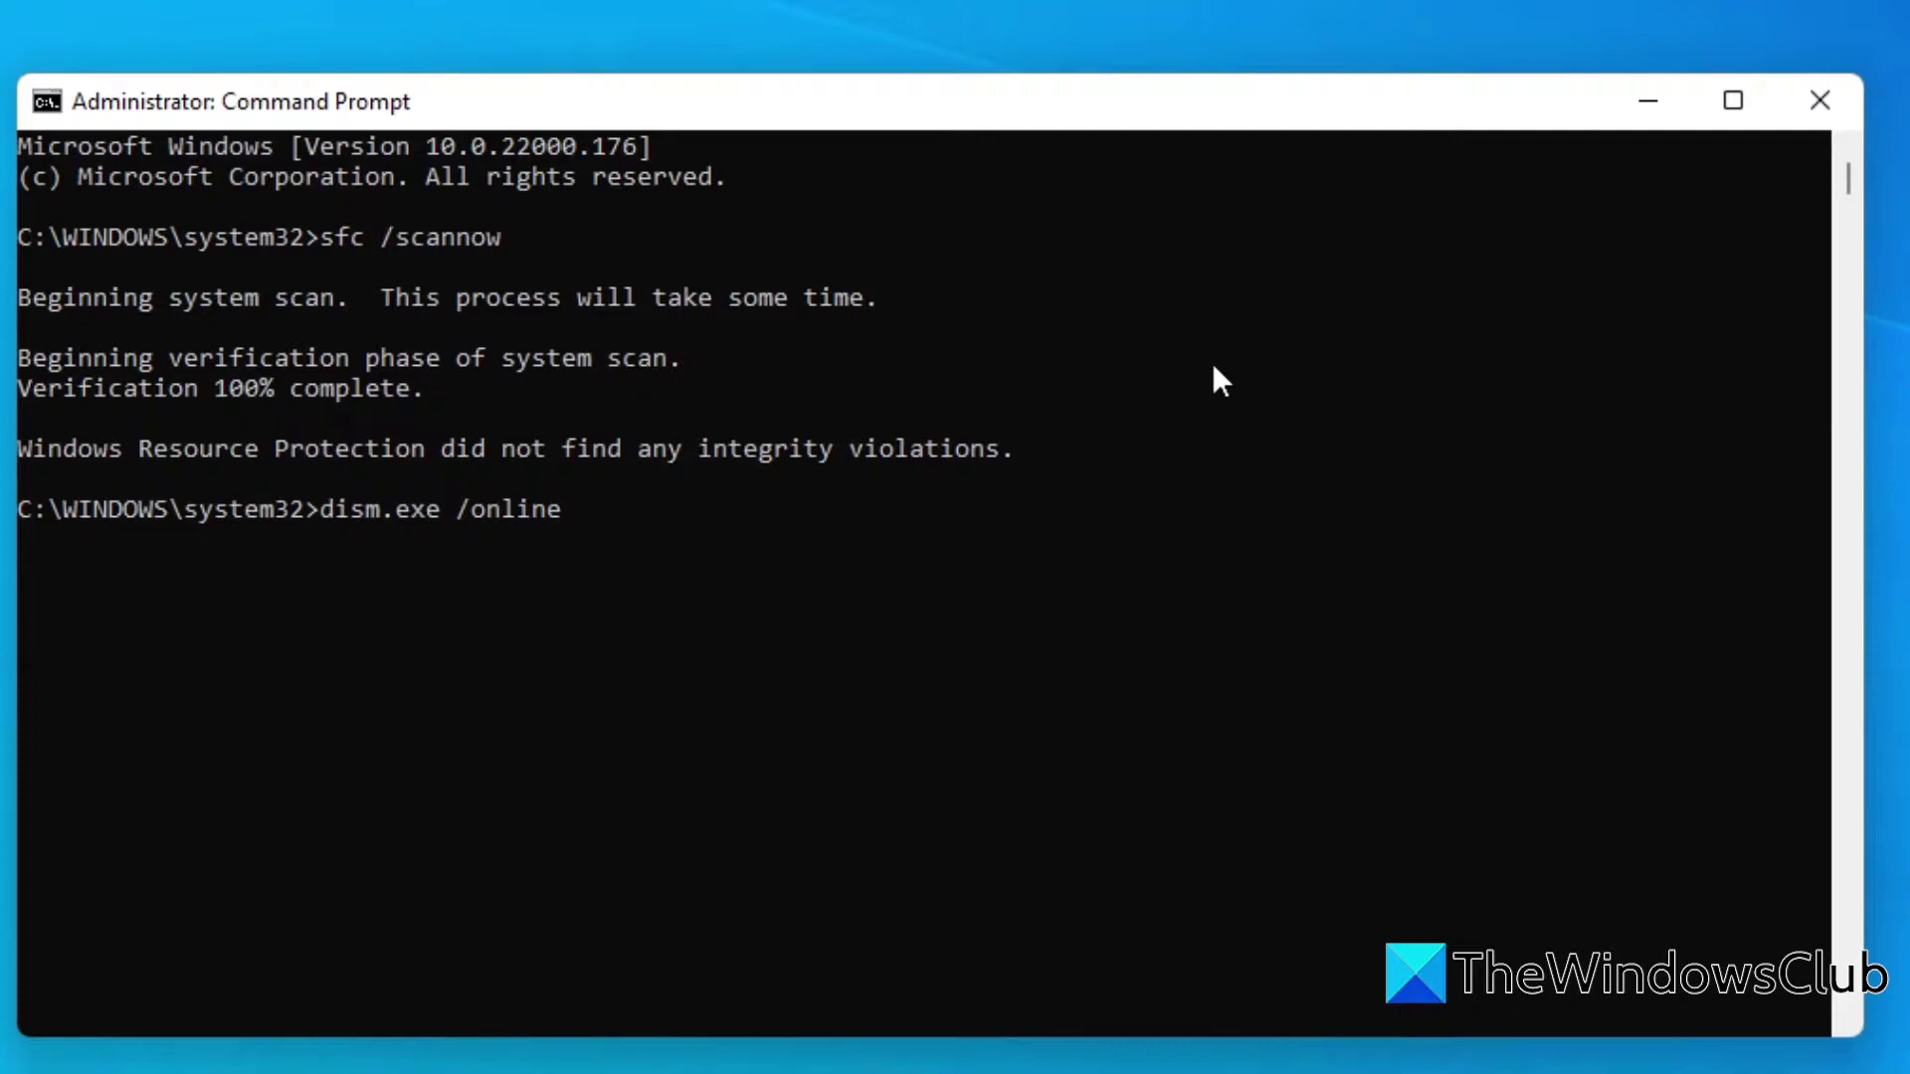
text( /clea)
text(nup-)
text(image)
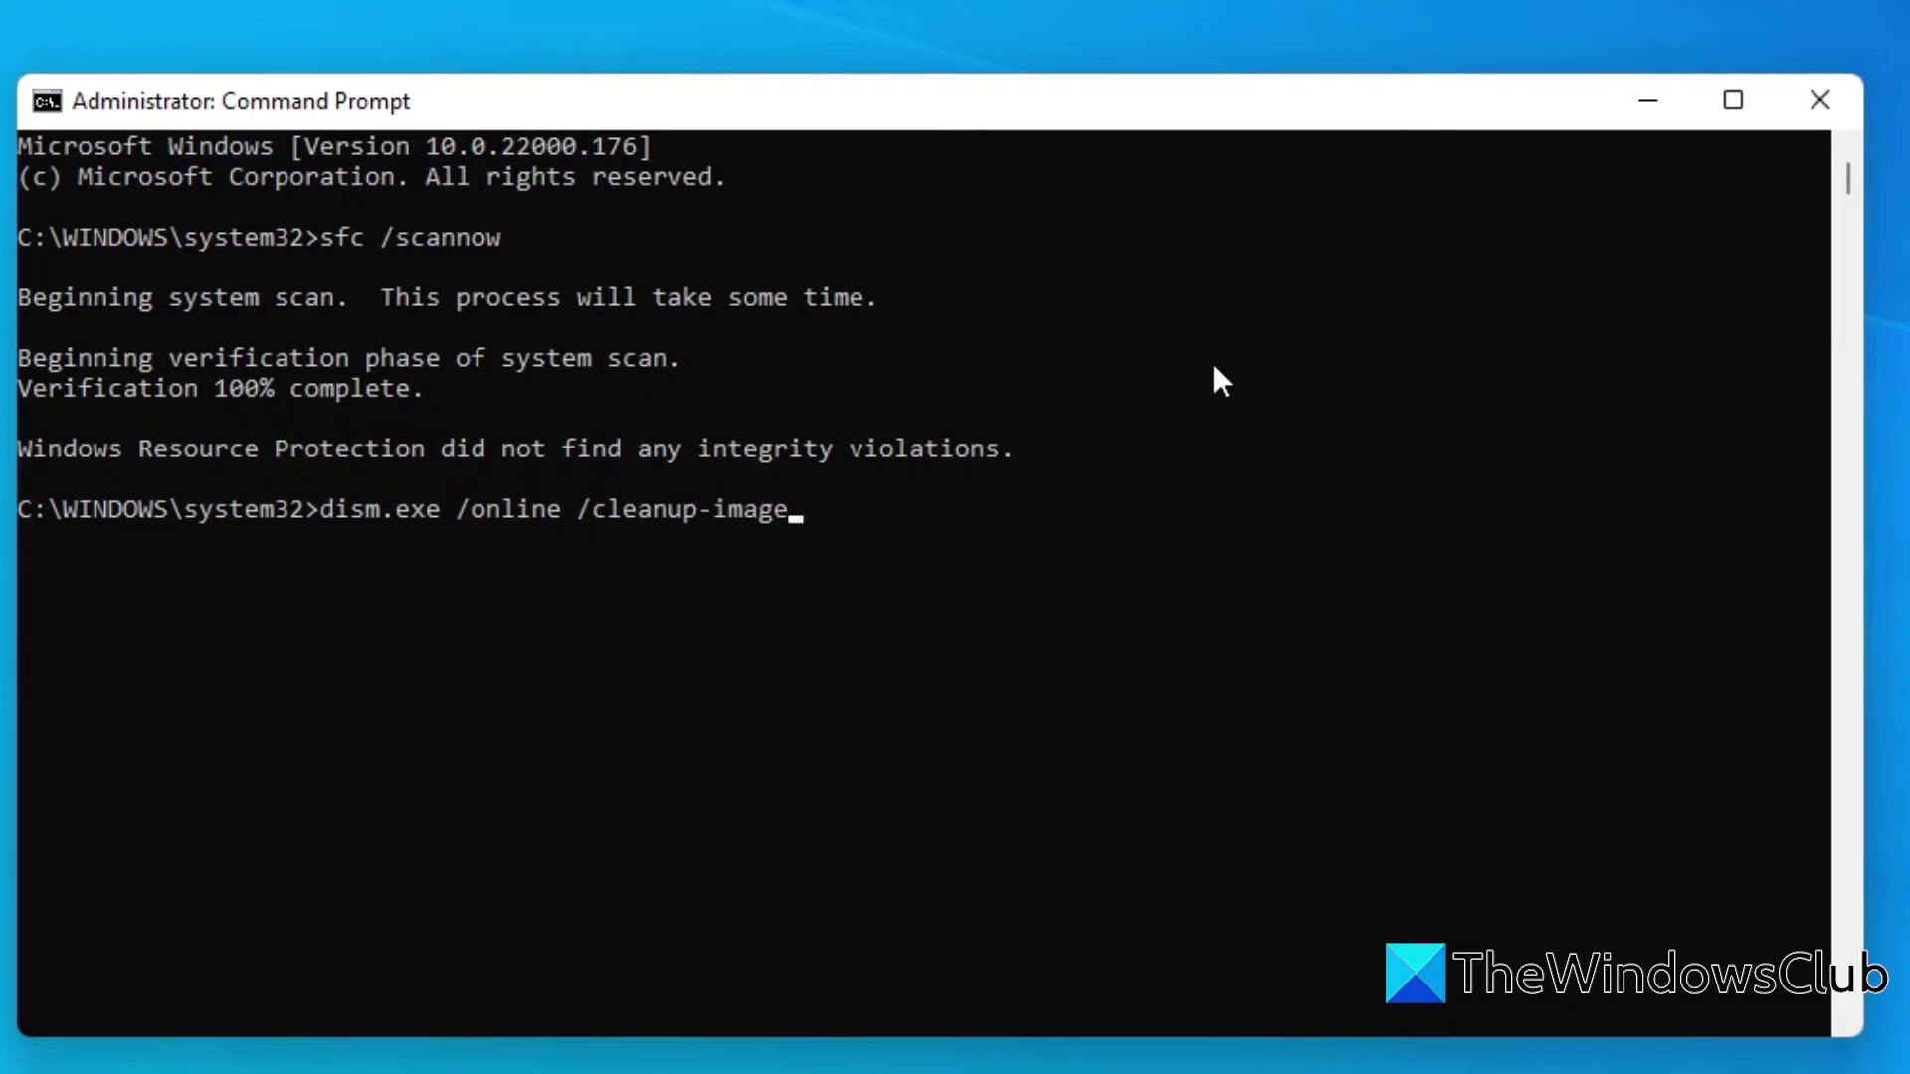
text( /)
text(restore)
text(health)
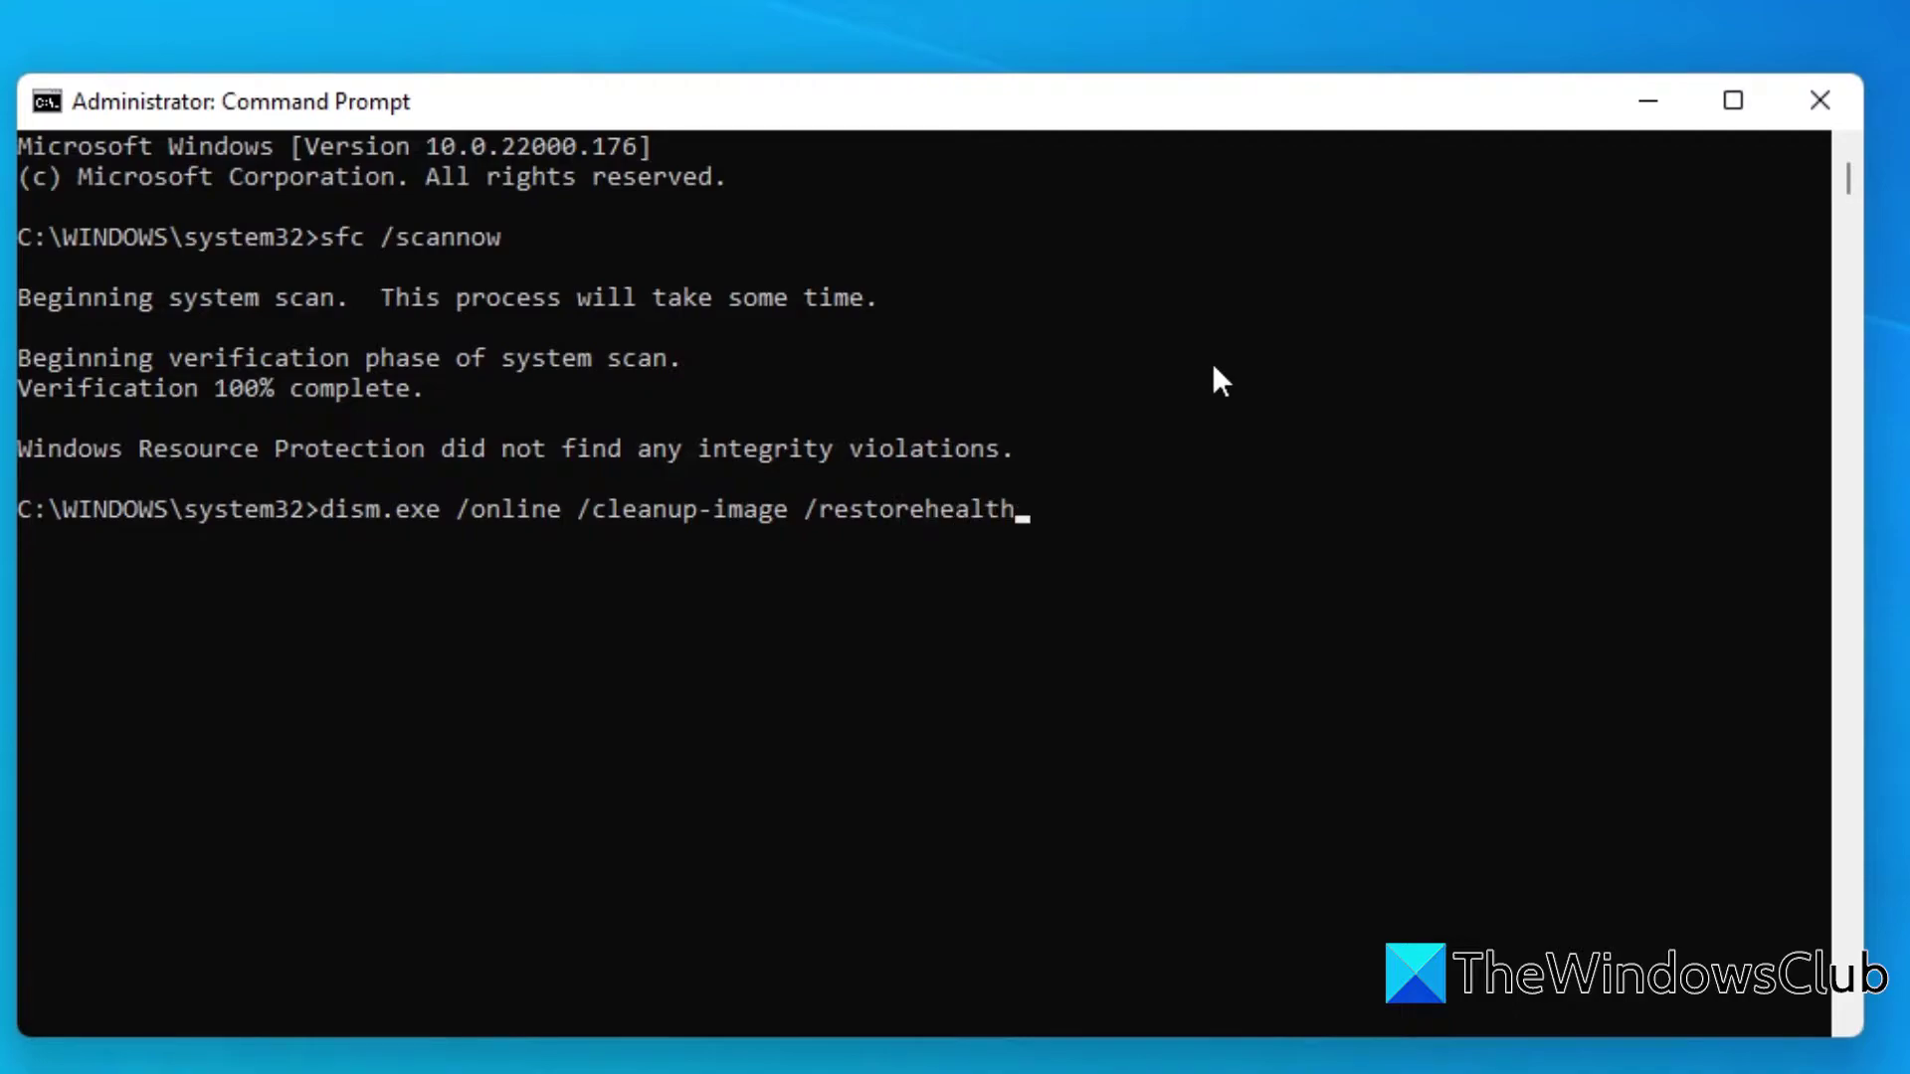
Step: Run dism.exe /online /cleanup-image /restorehealth to repair the Windows image
key(Return)
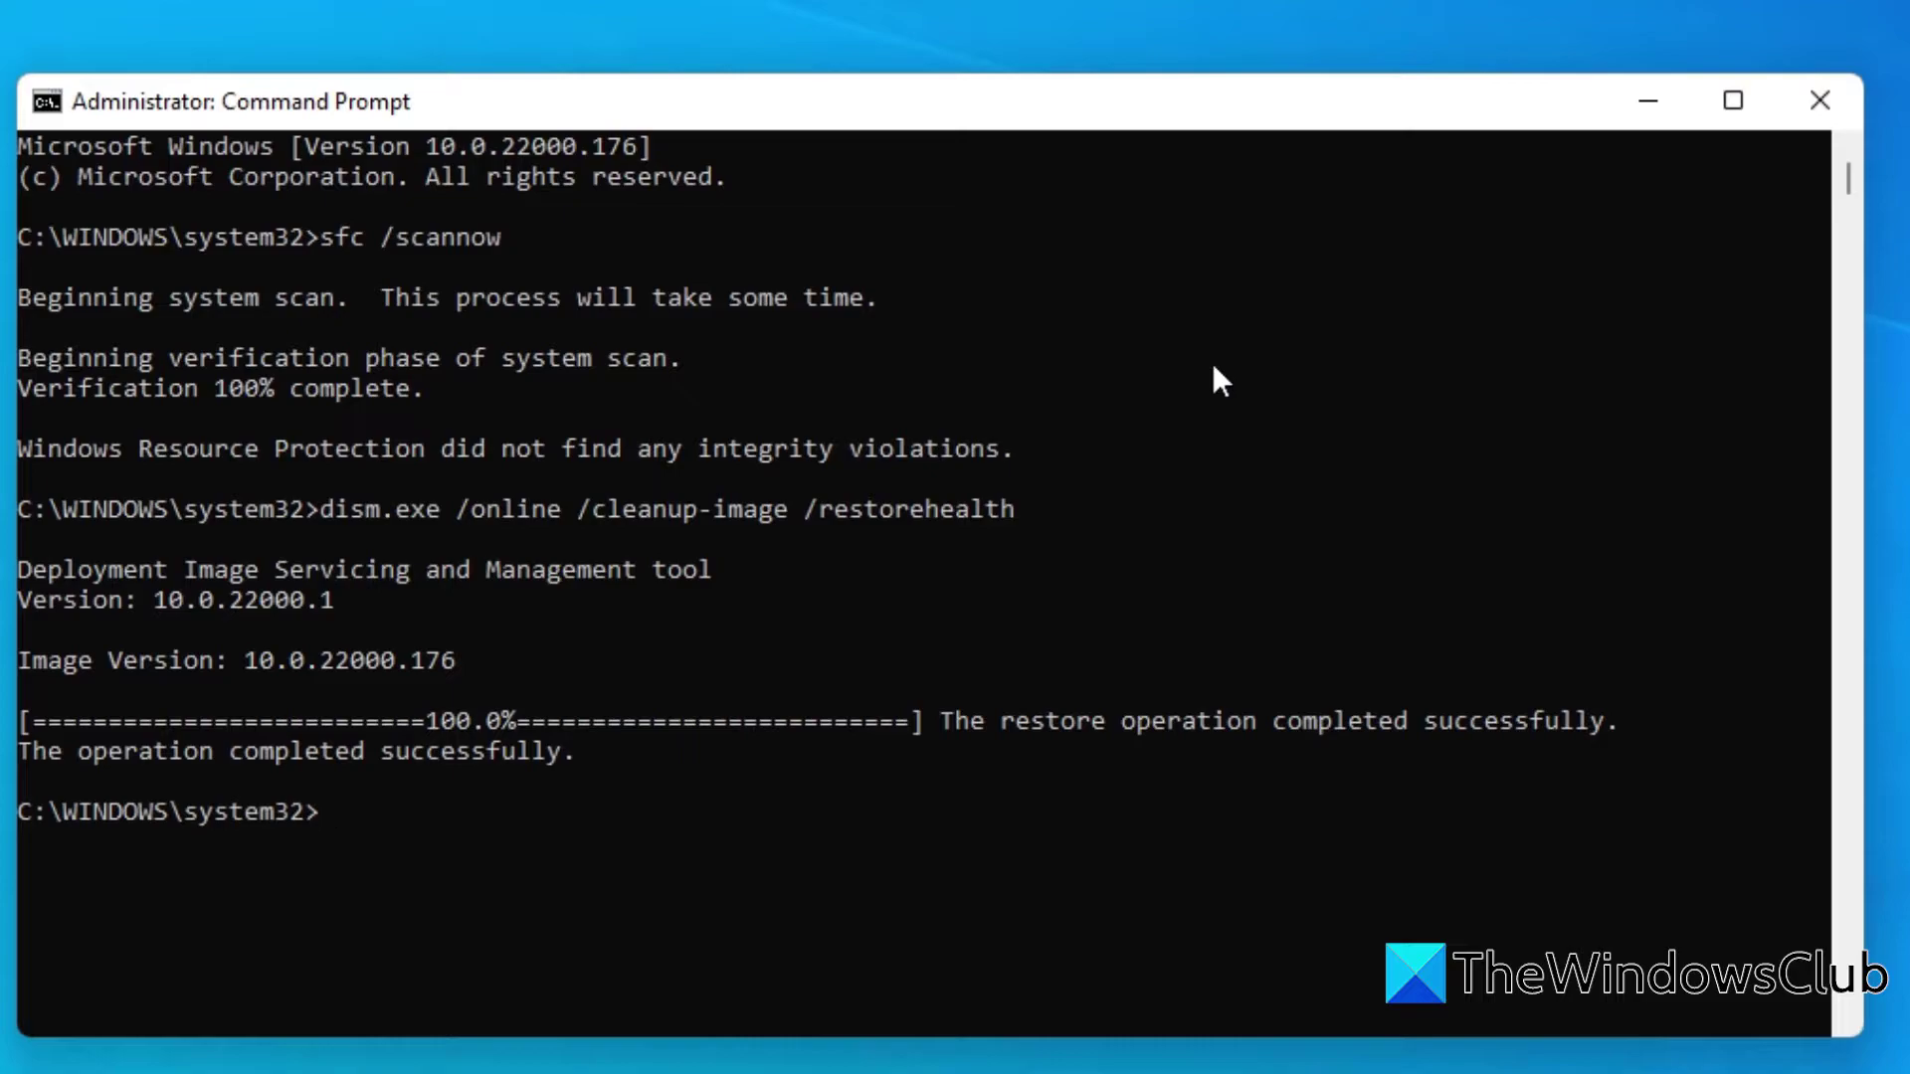
text(e)
text(xit)
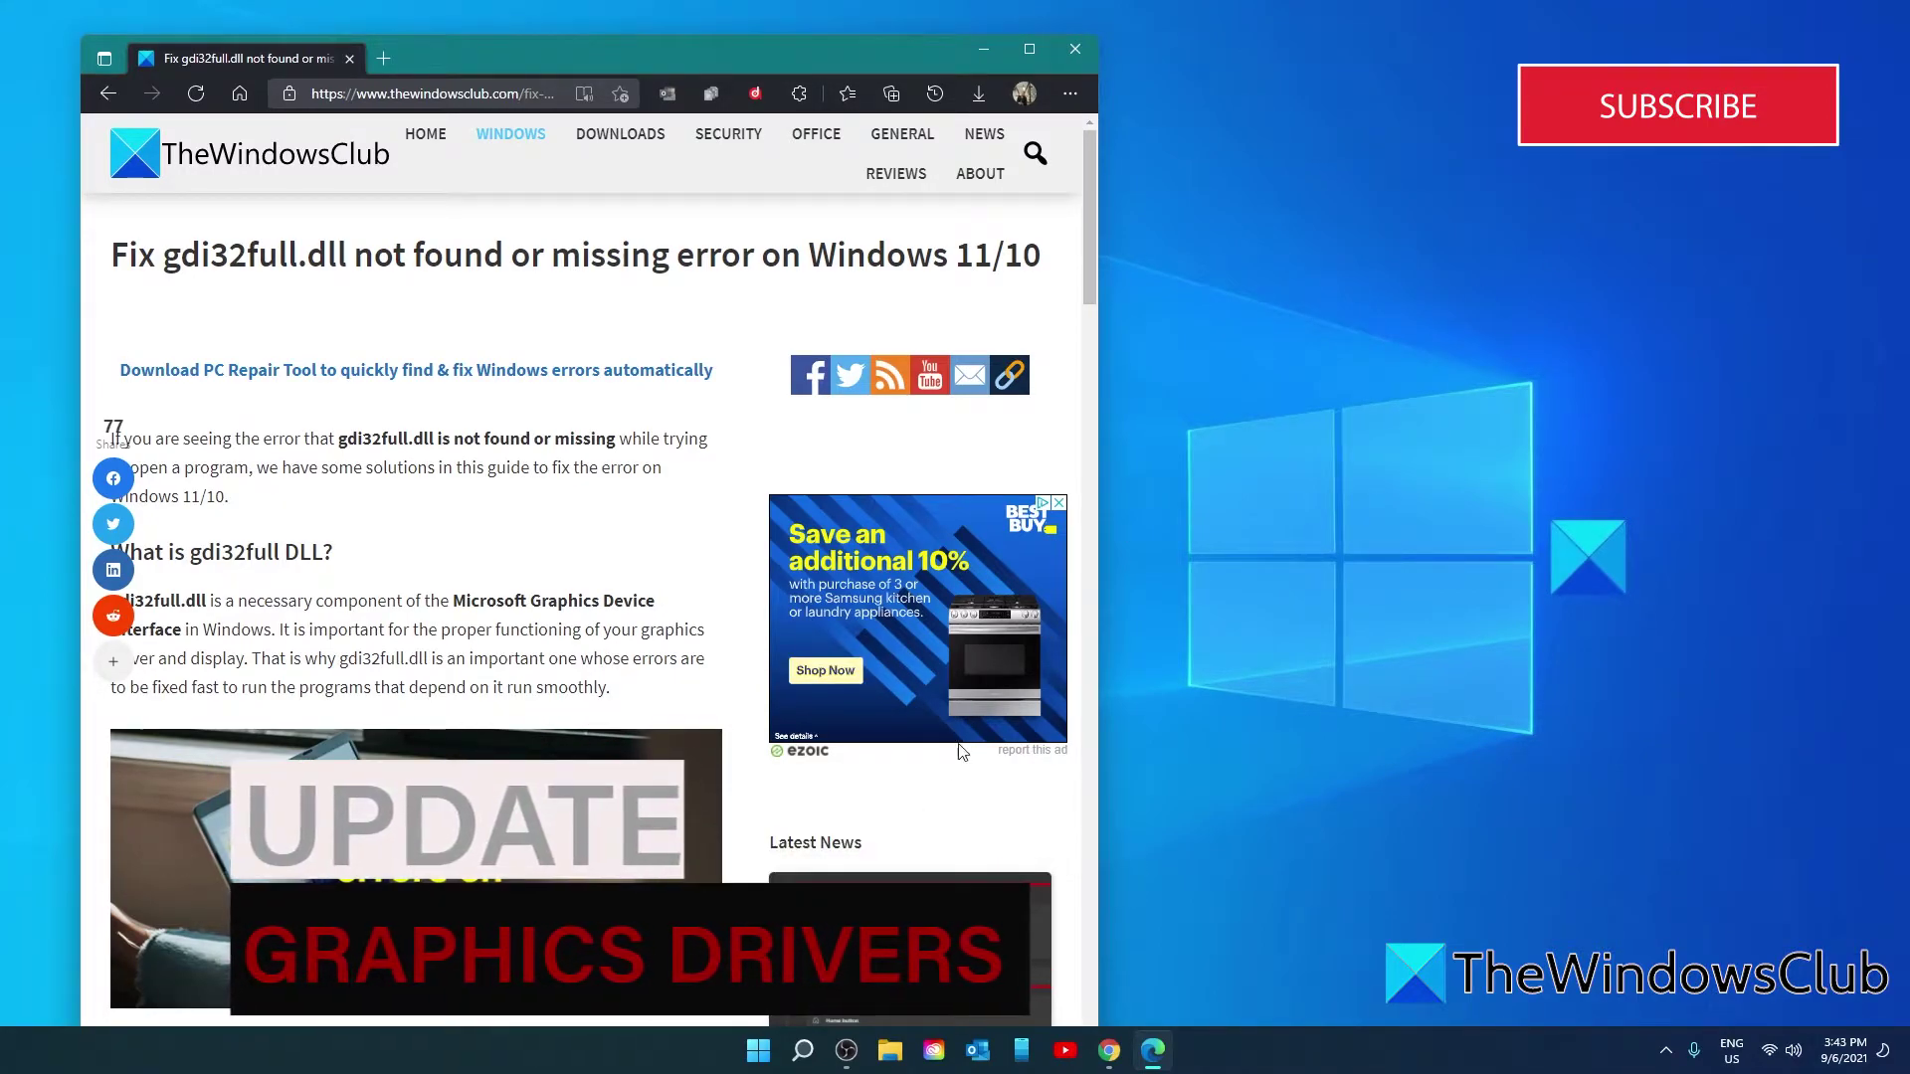
Step: From Device Manager's Display adaptors, start Update driver for the NVIDIA GeForce GTX 1650 SUPER
right_click(771, 1057)
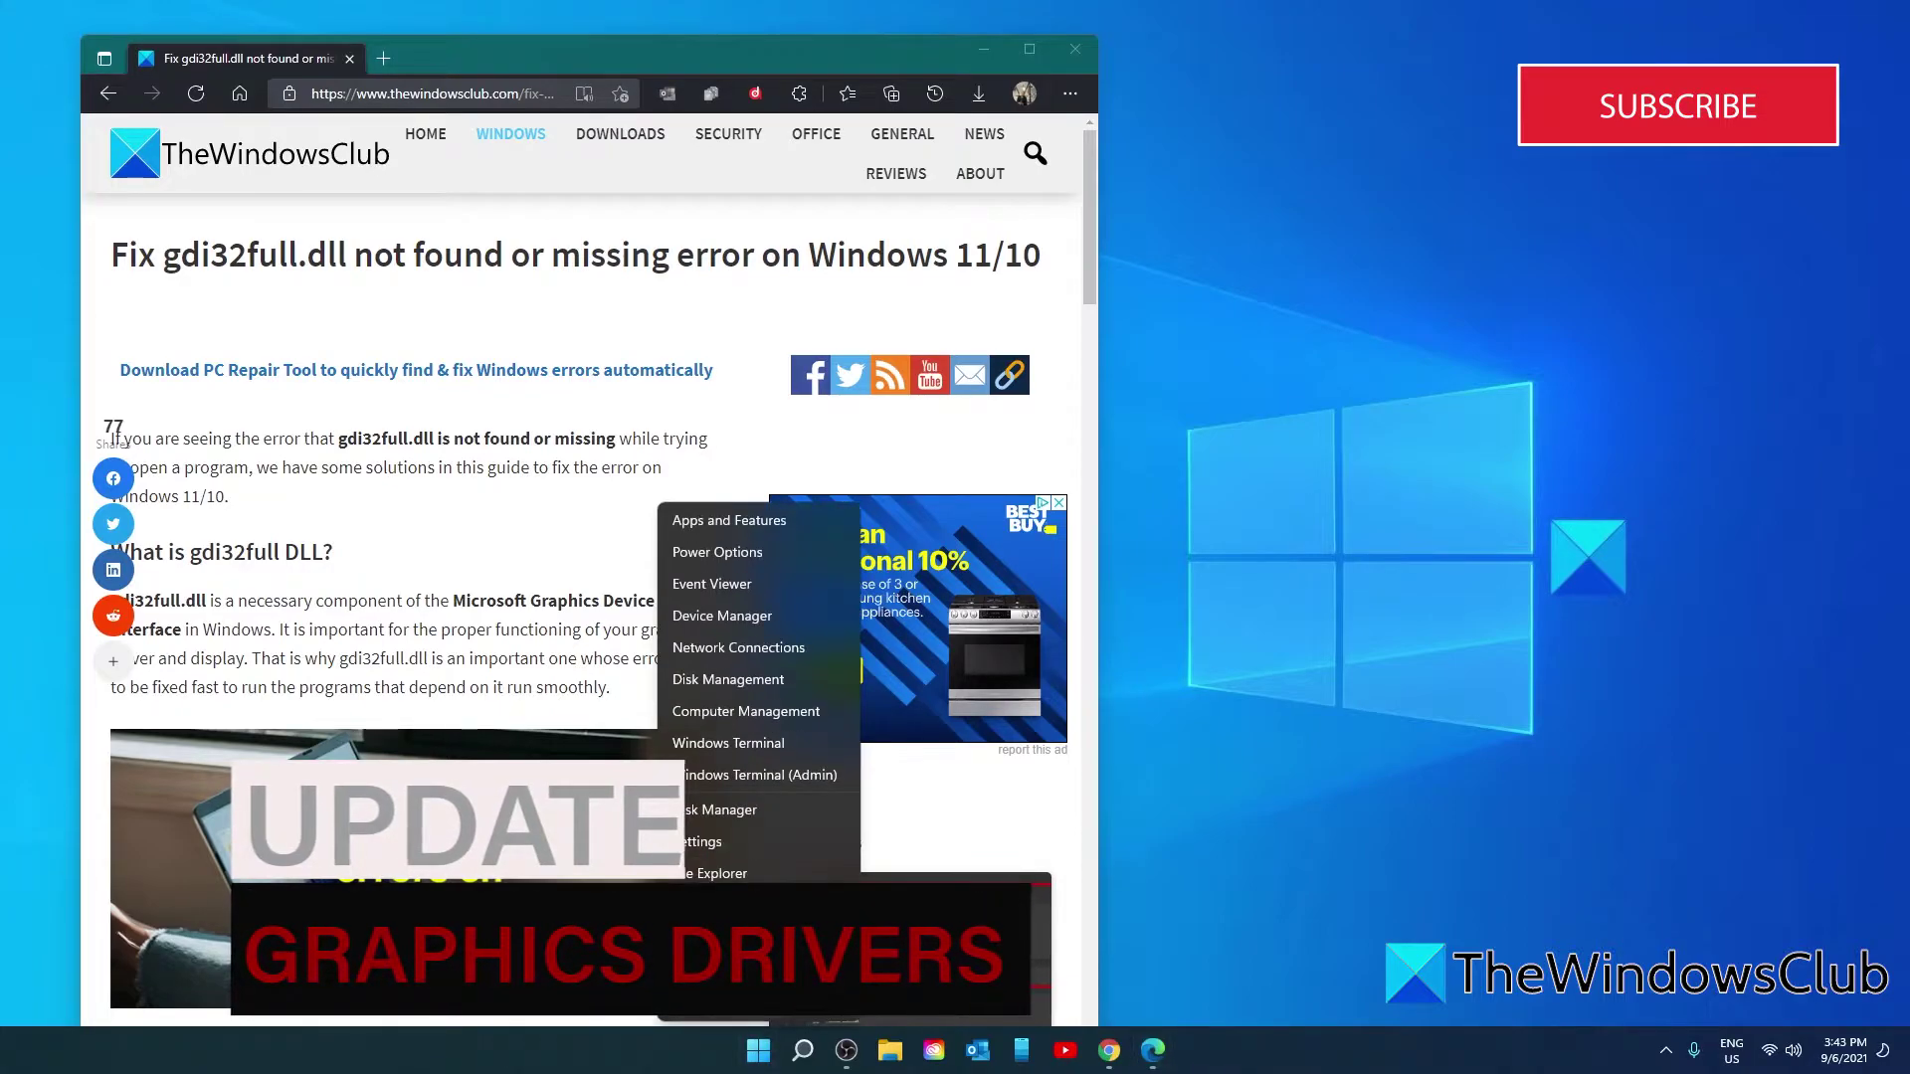
click(730, 619)
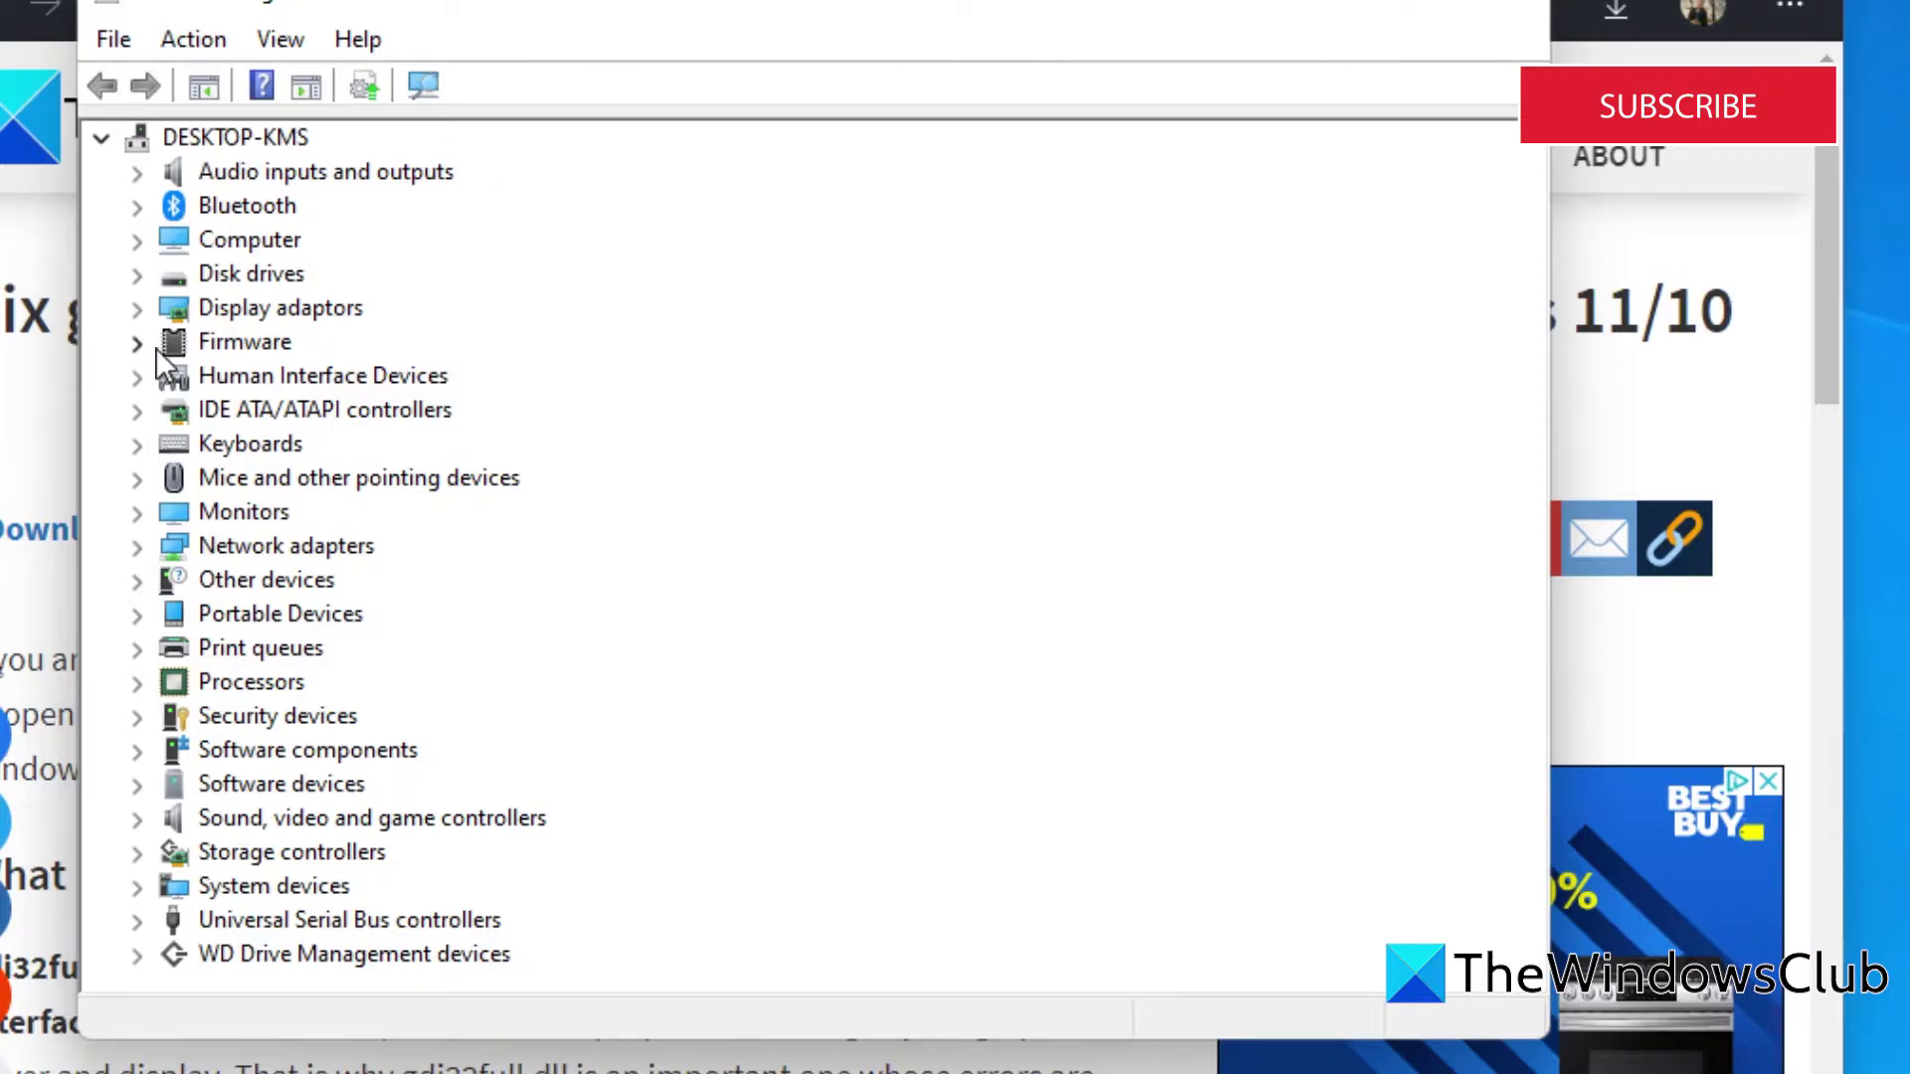
click(138, 307)
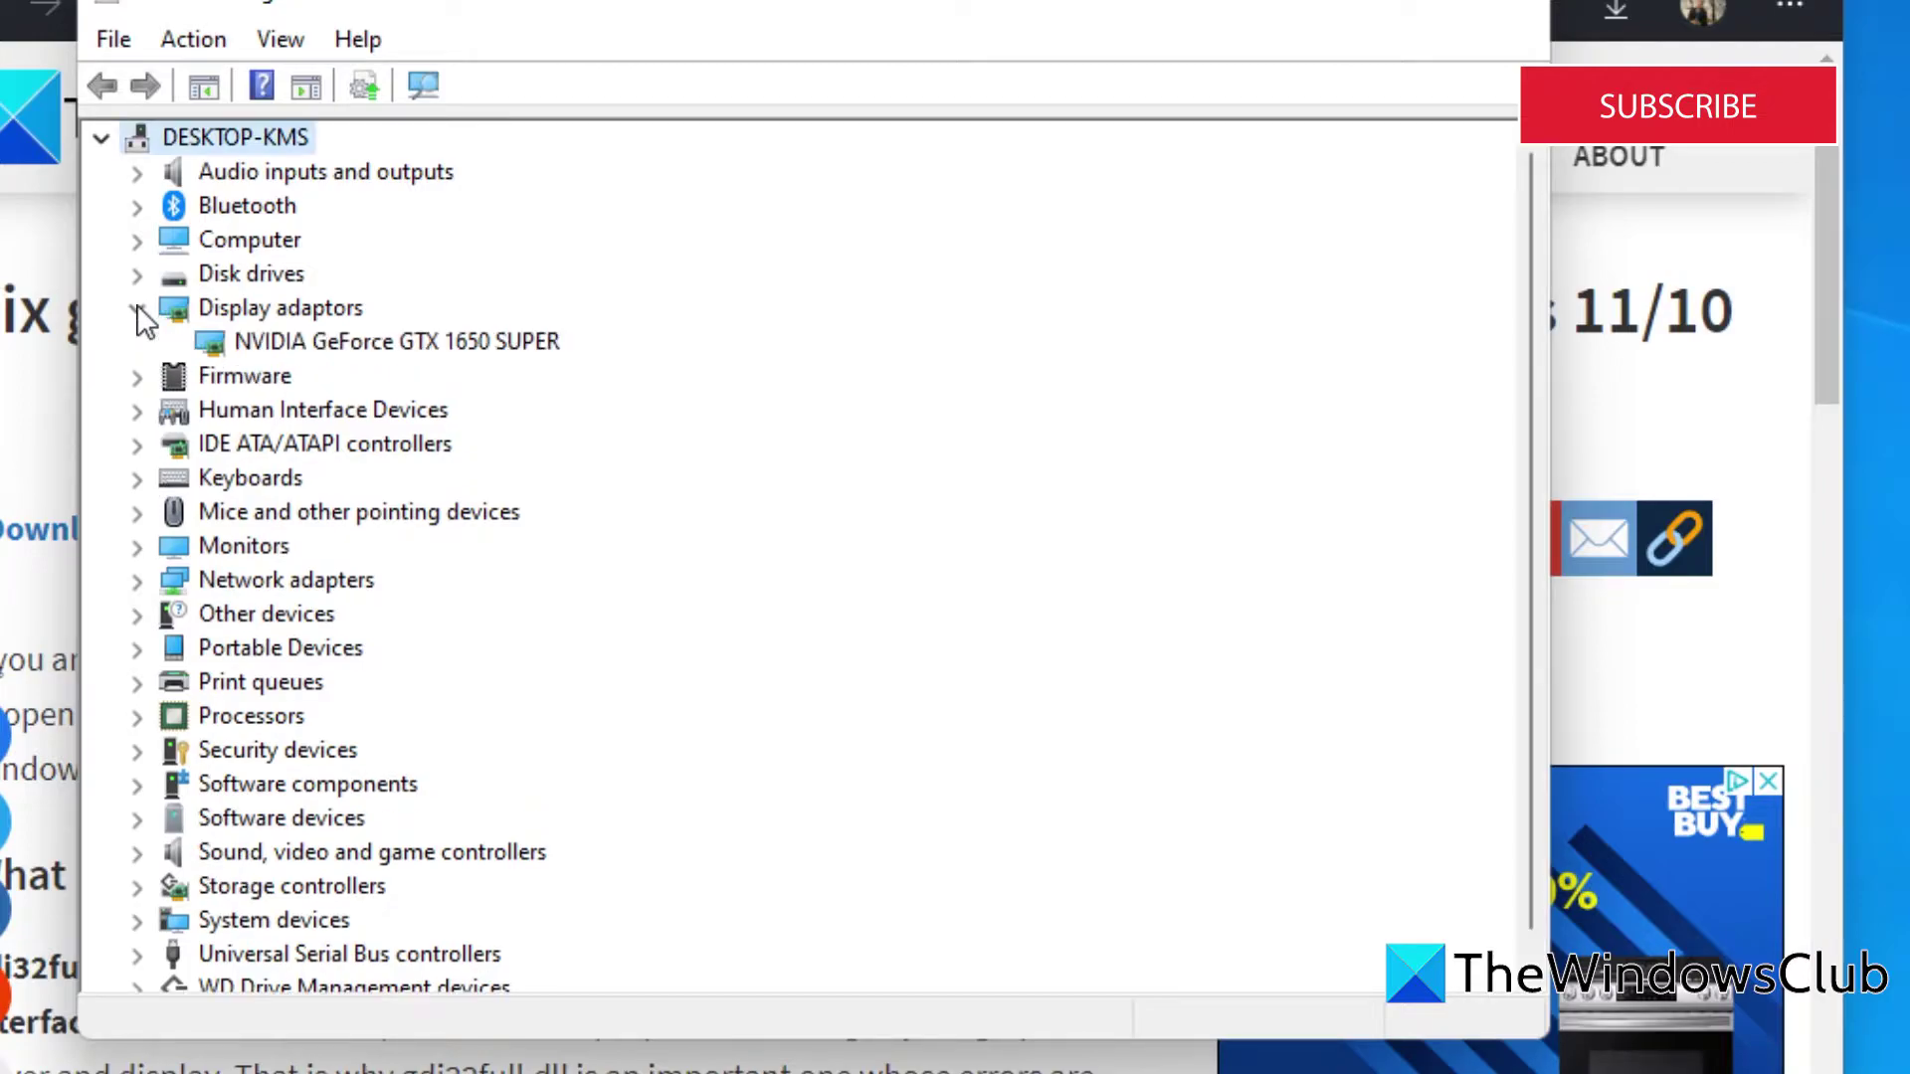
right_click(338, 345)
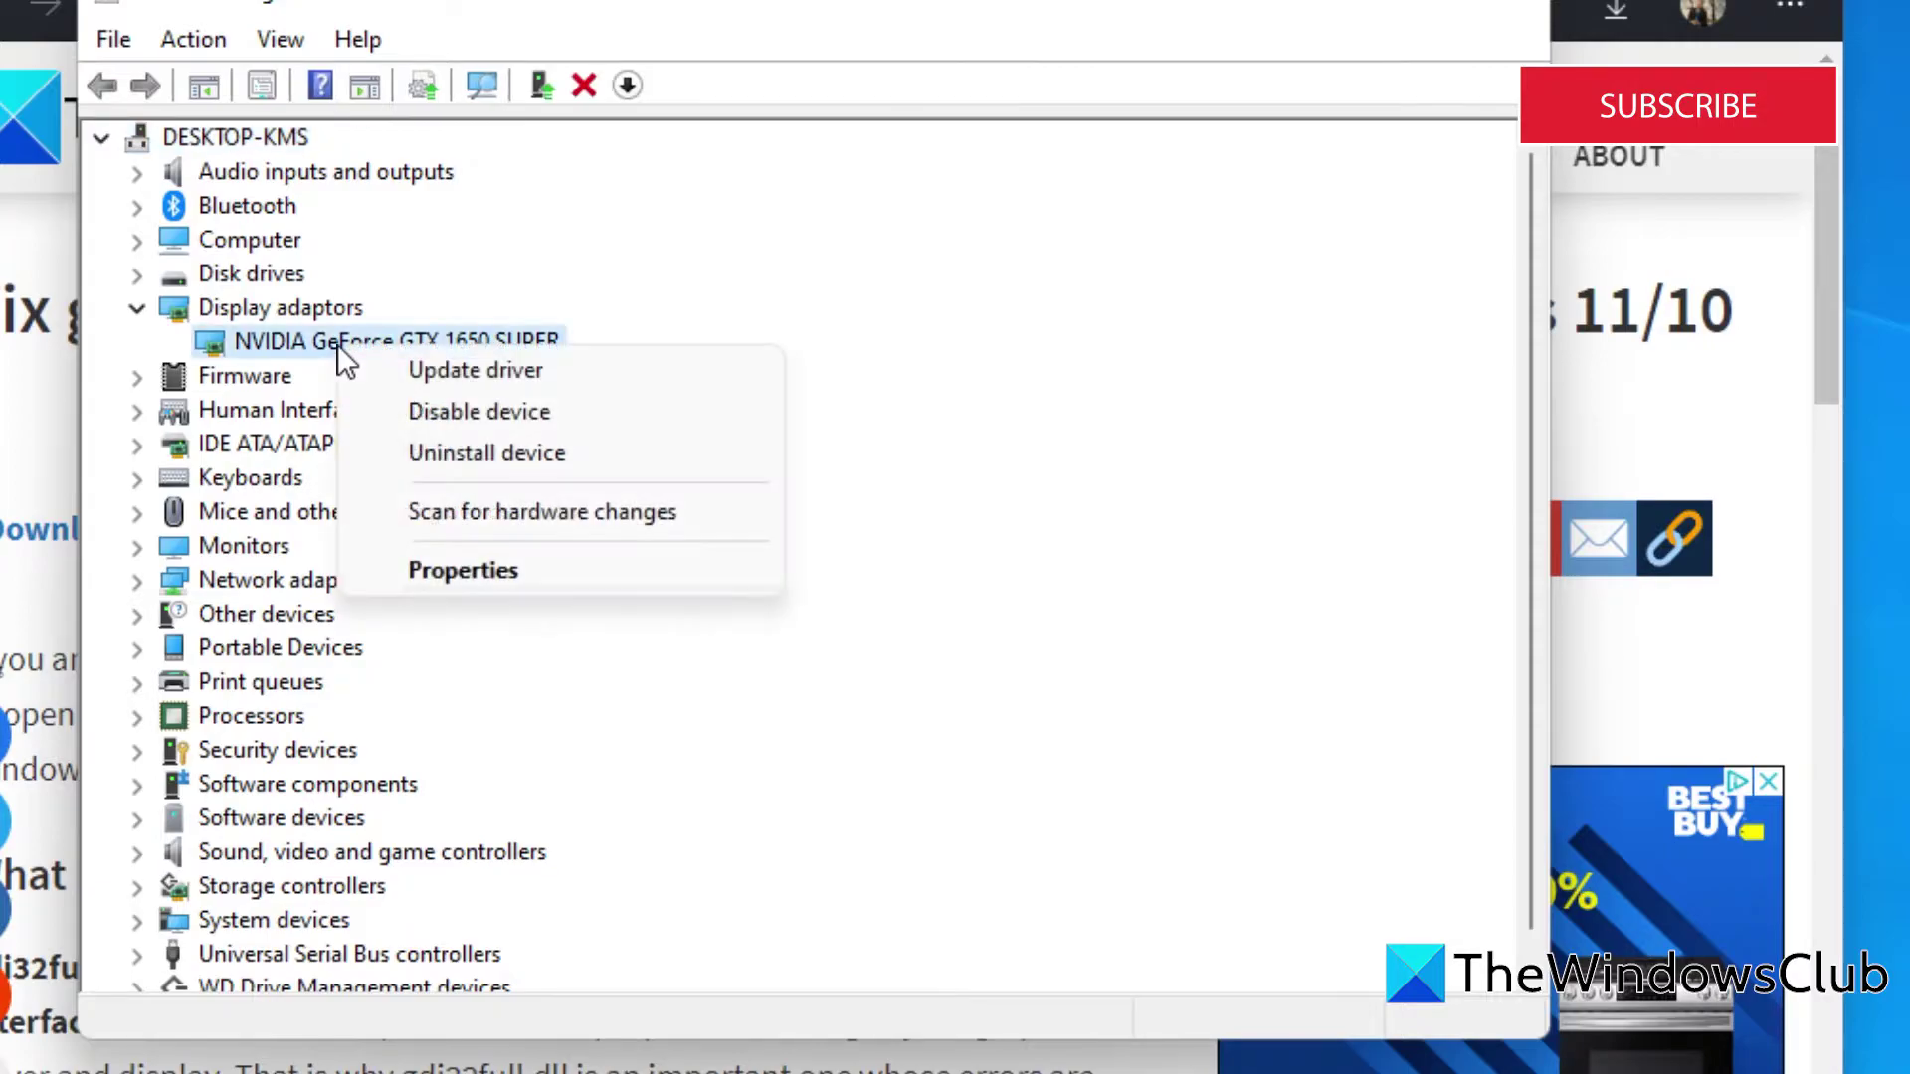
click(398, 375)
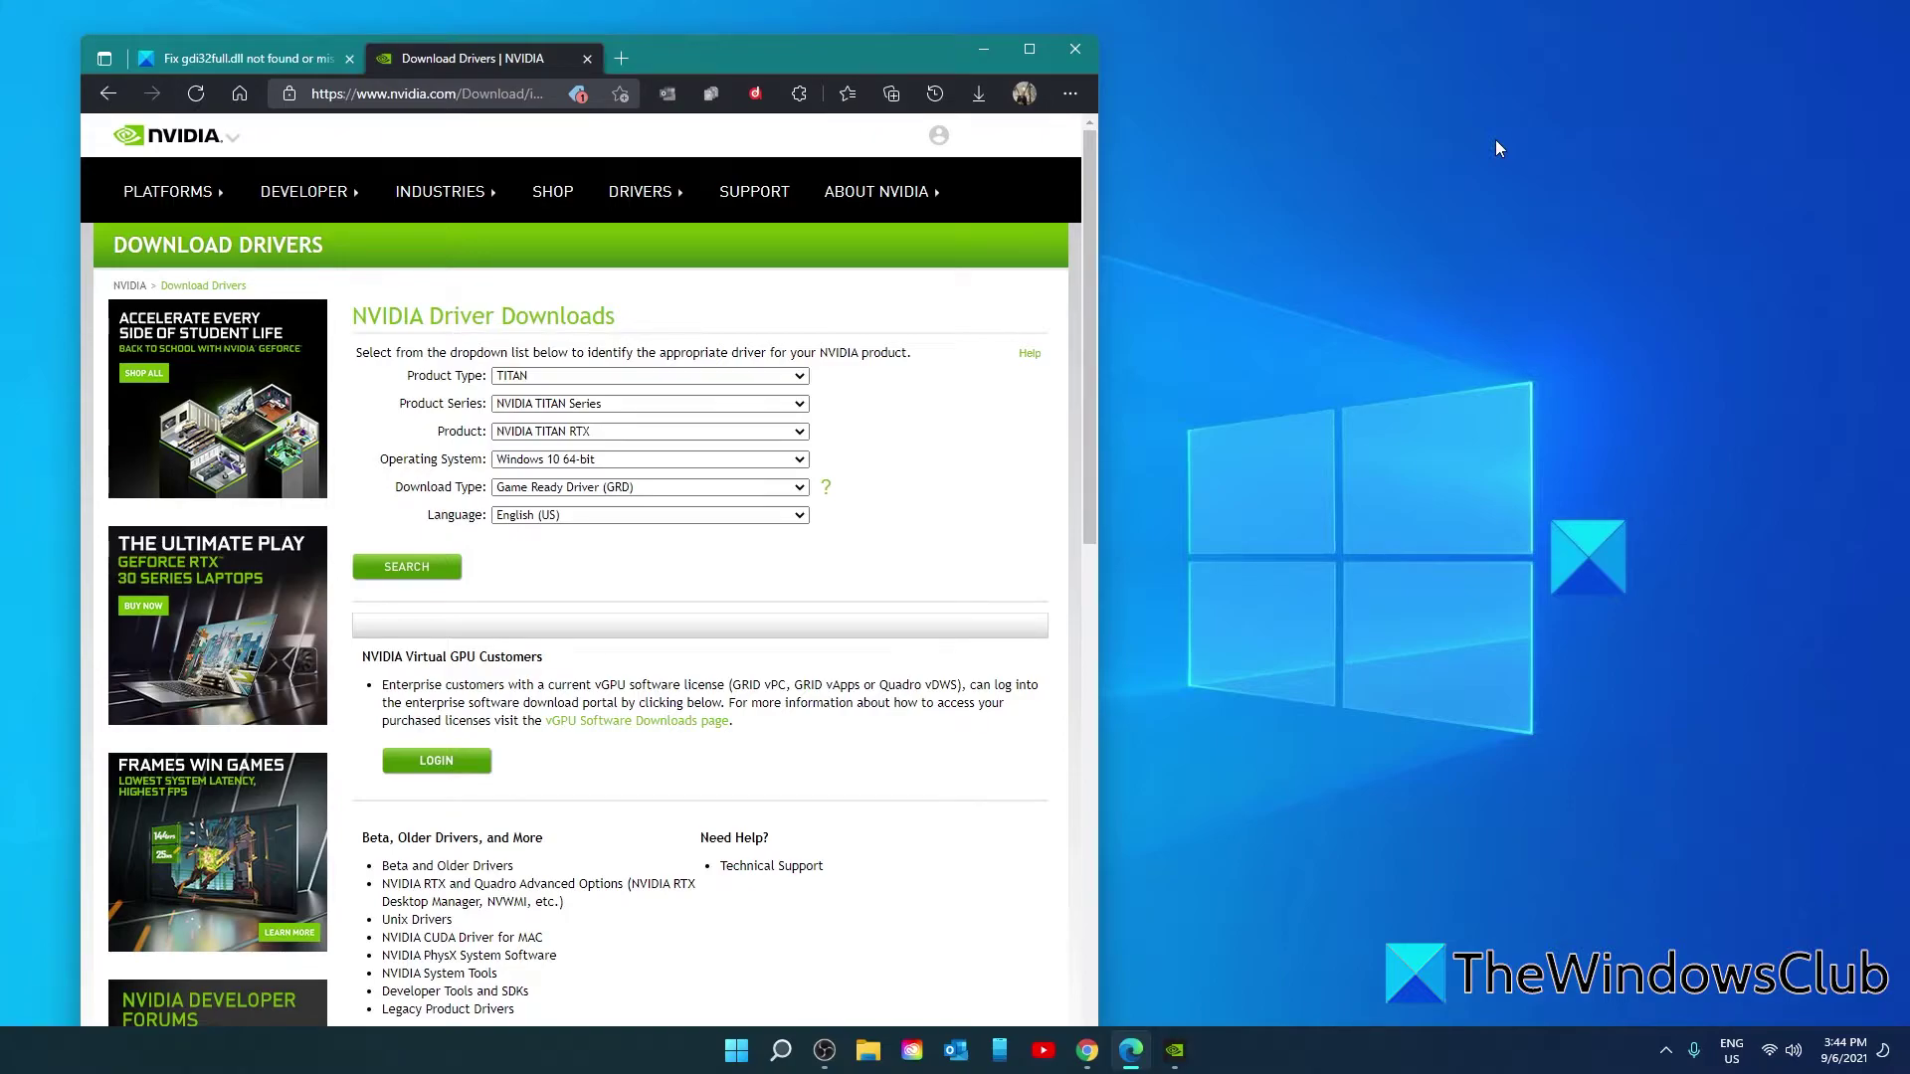
Step: Launch NVIDIA GeForce Experience from the taskbar to check for graphics driver updates
click(1172, 1051)
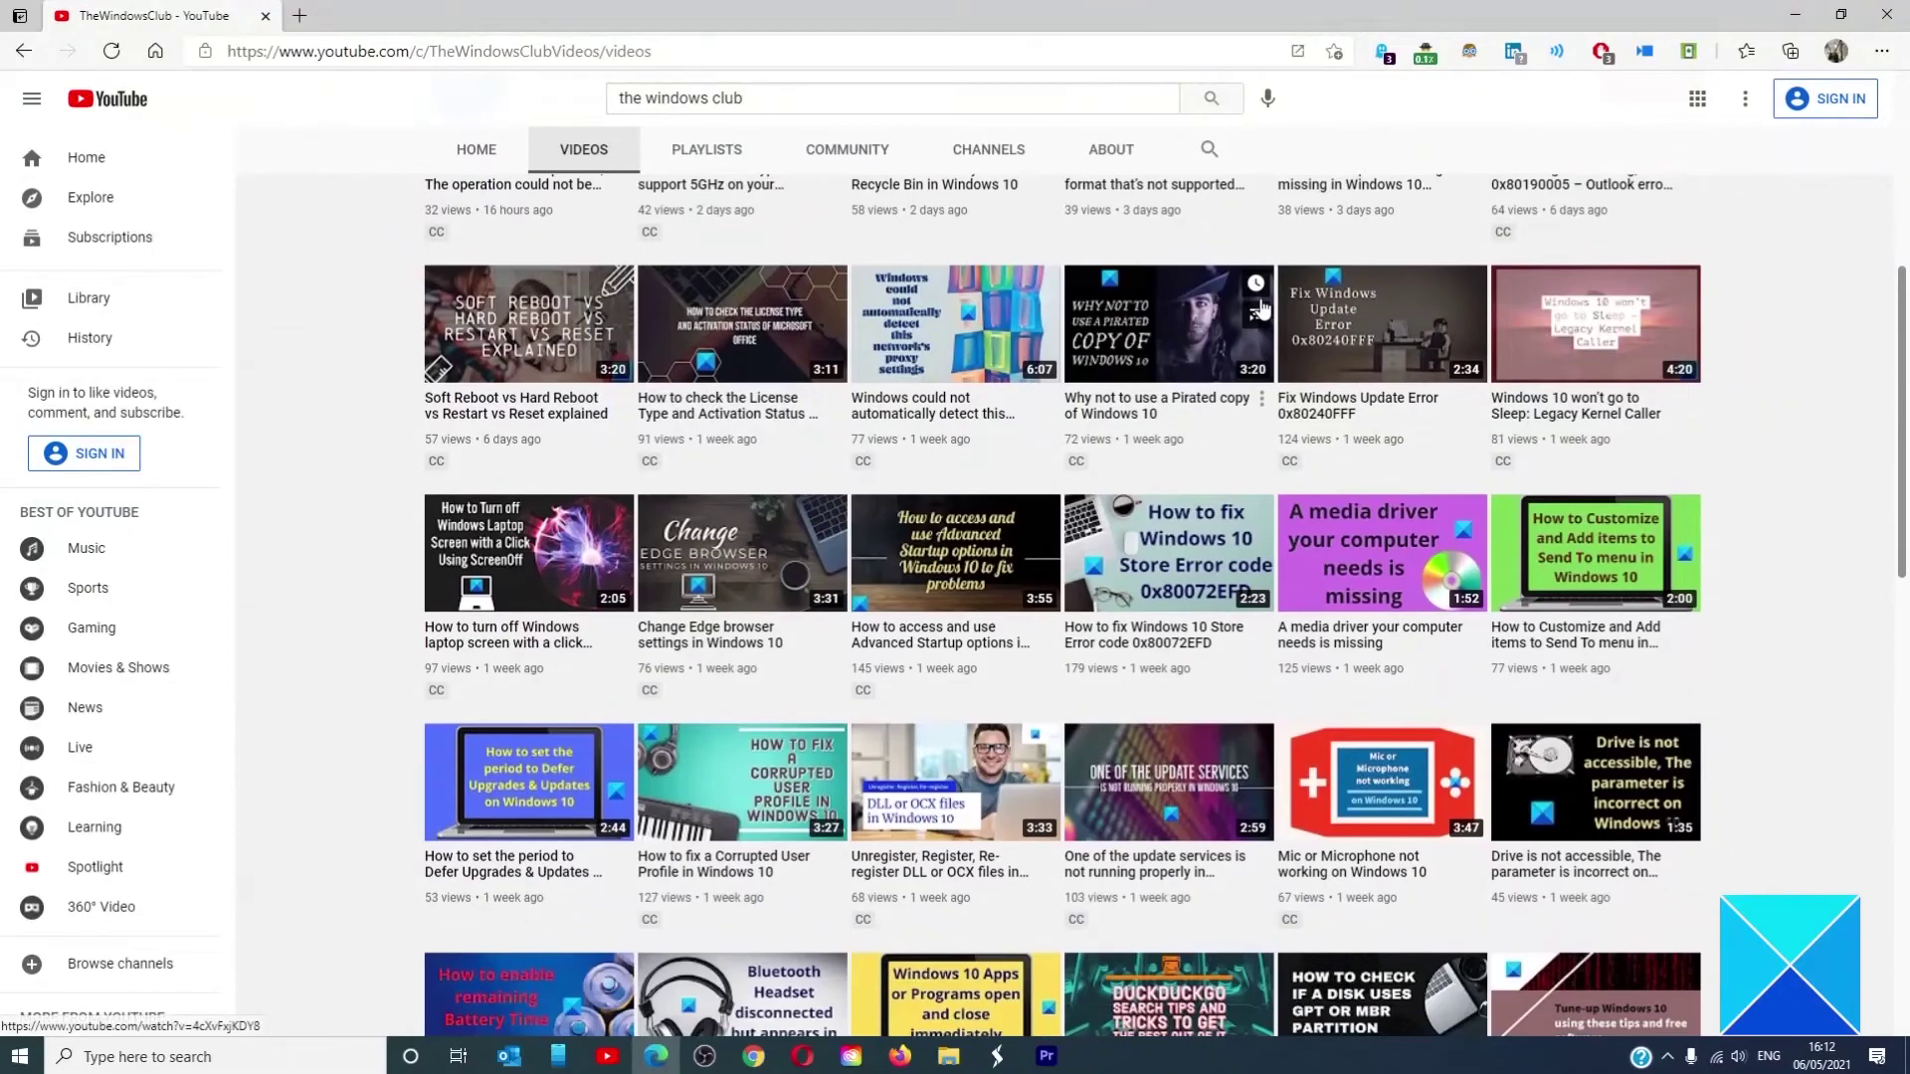
scroll(1261, 298, down, 3)
scroll(1260, 299, down, 2)
scroll(1261, 299, down, 2)
scroll(1261, 298, down, 2)
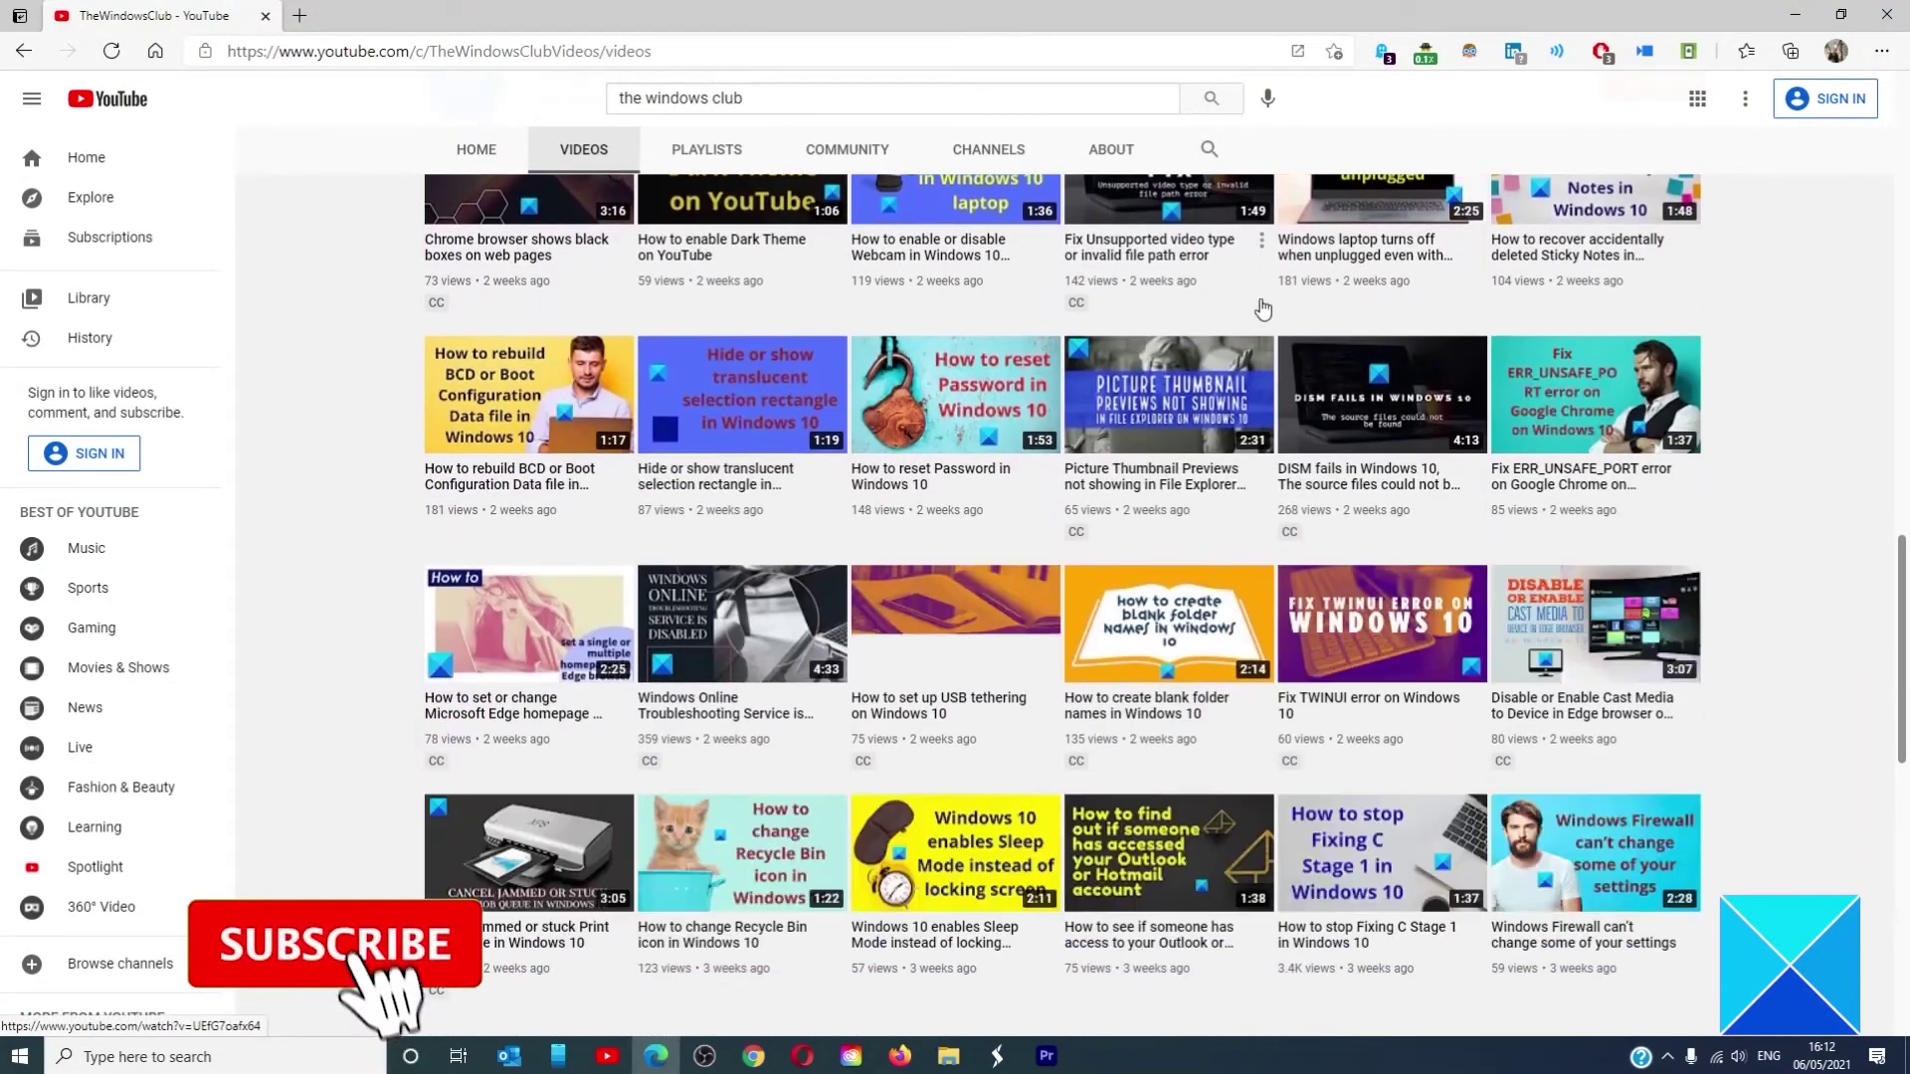
scroll(1261, 307, up, 2)
scroll(1260, 307, up, 2)
scroll(1261, 309, up, 3)
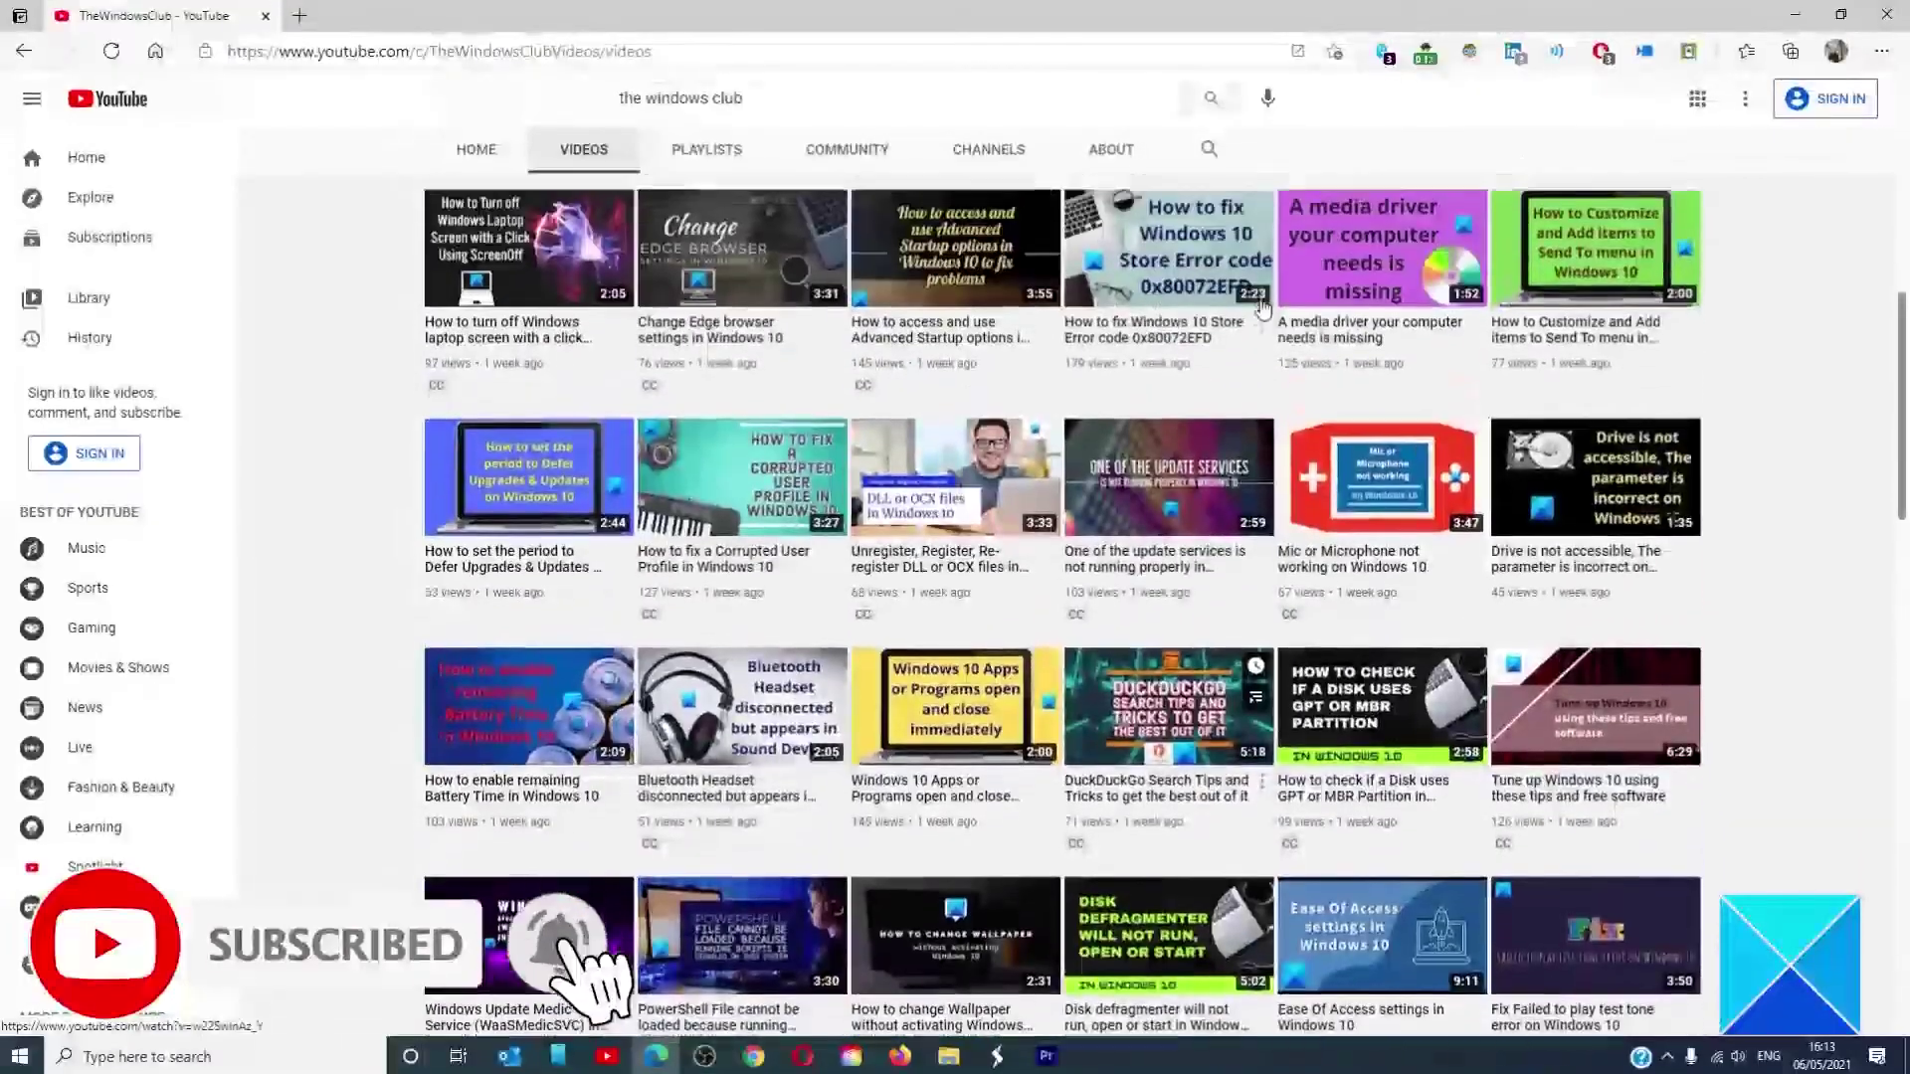